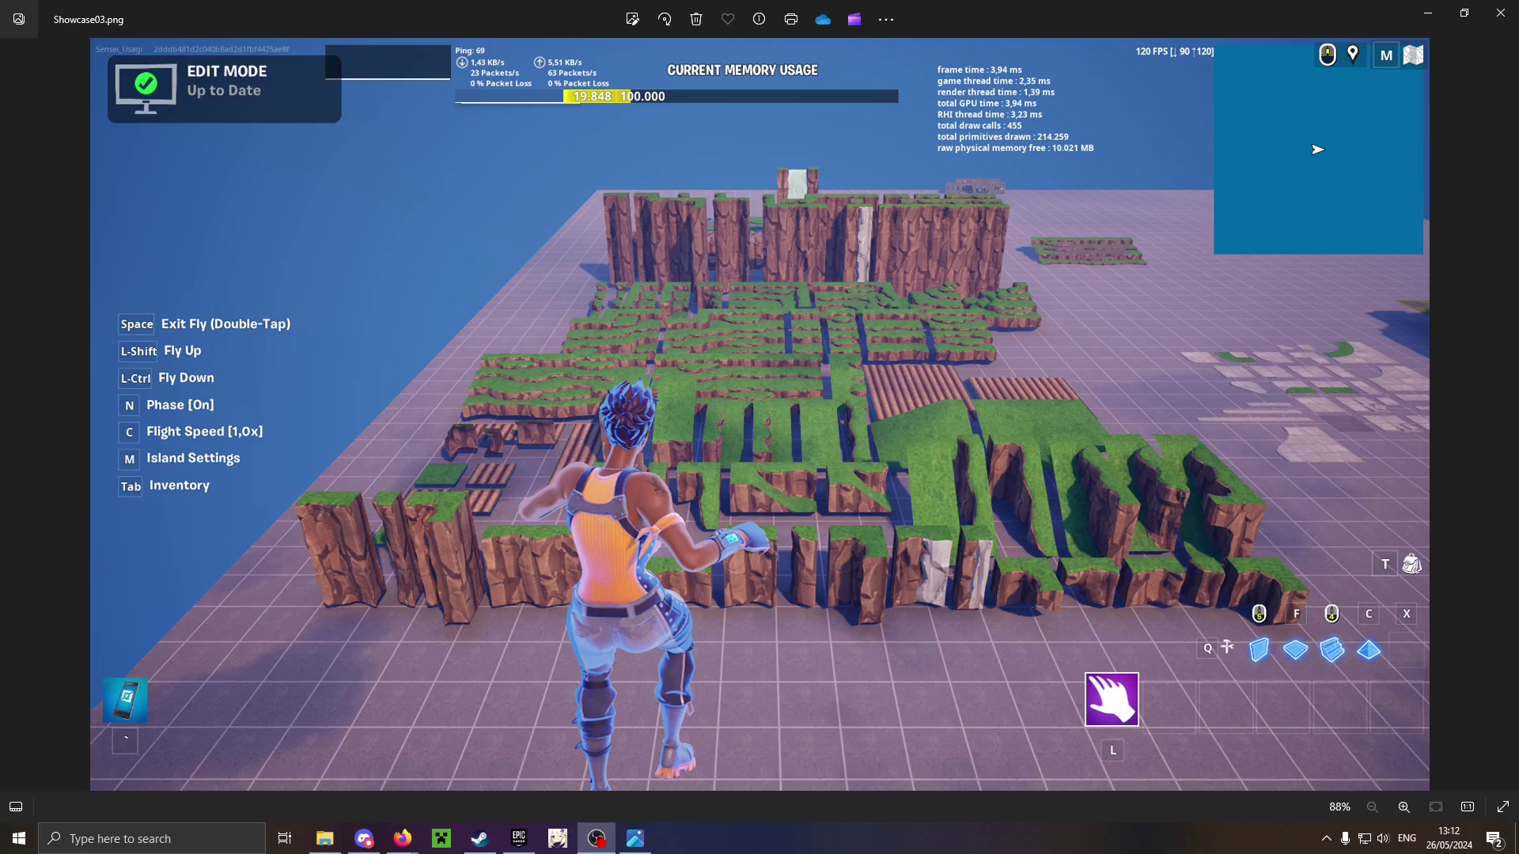
Switch to Unreal Editor for Fortnite and create a project named Terrain_Tutorial from the Blank island template.
key(alt+F4)
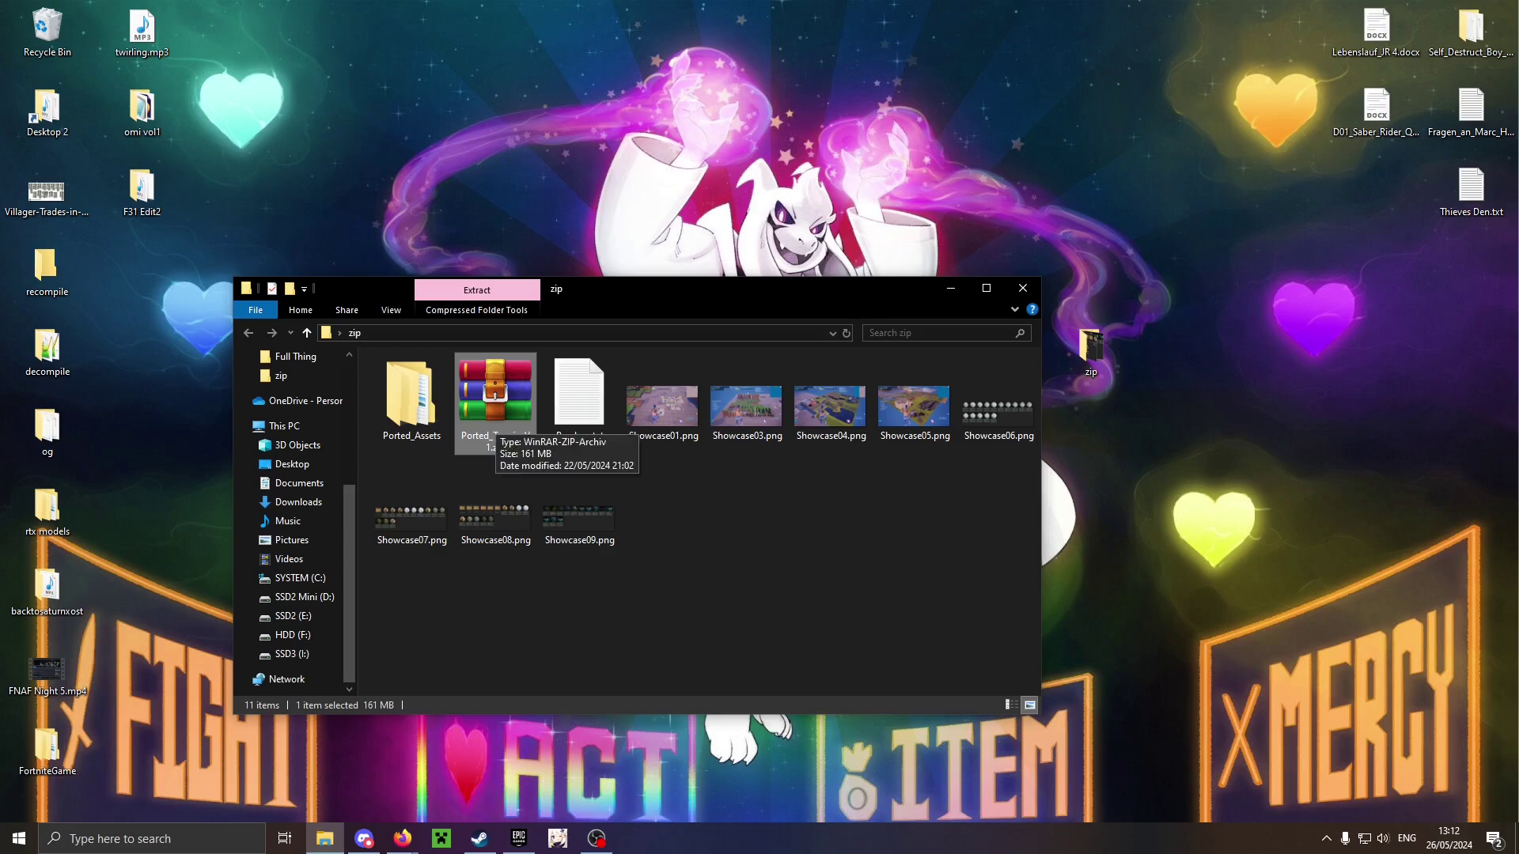
click(519, 838)
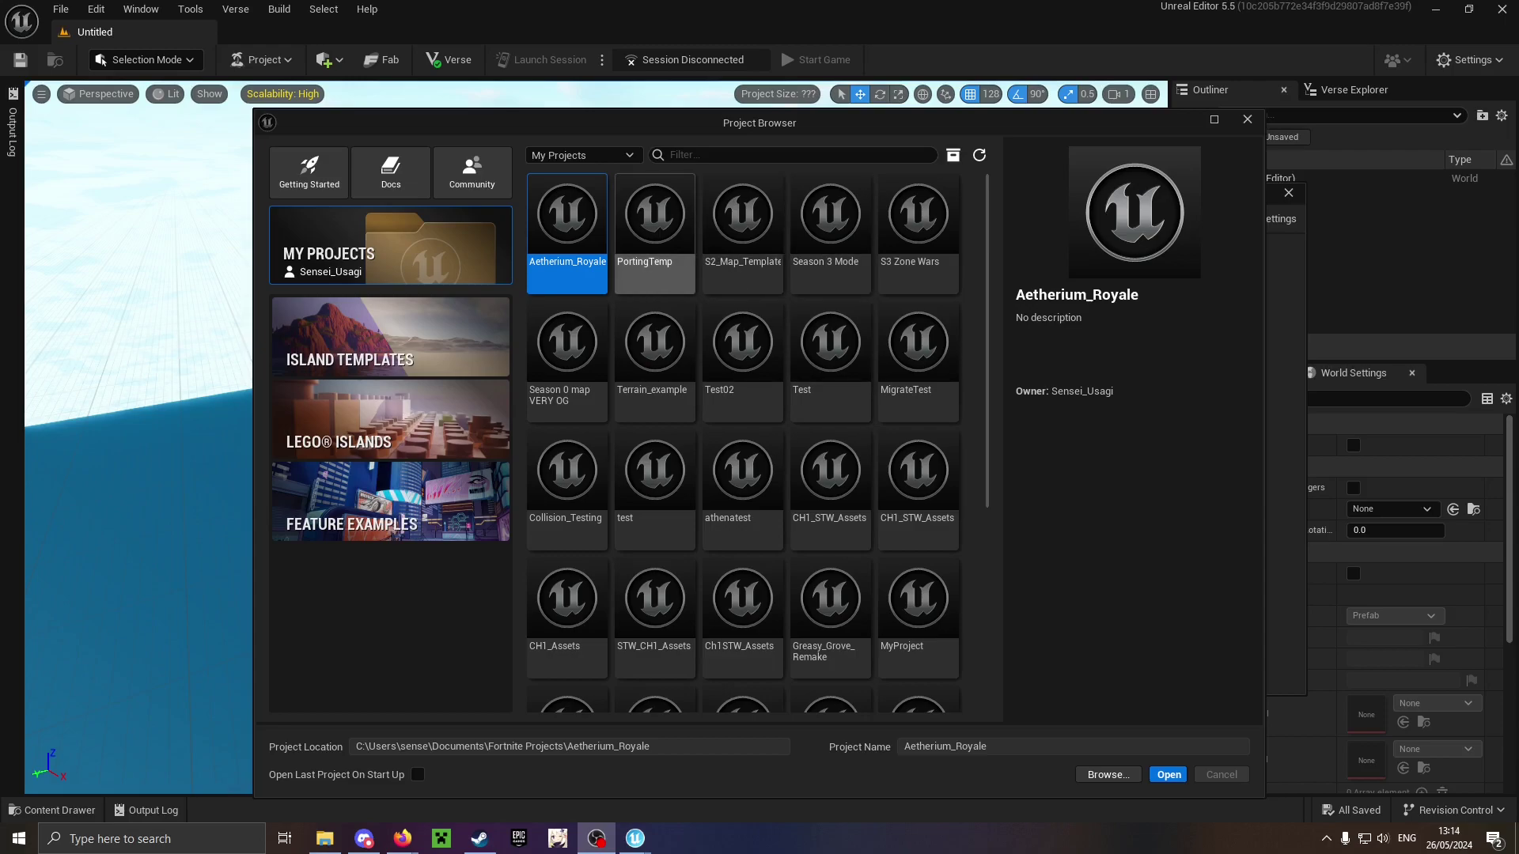
click(390, 336)
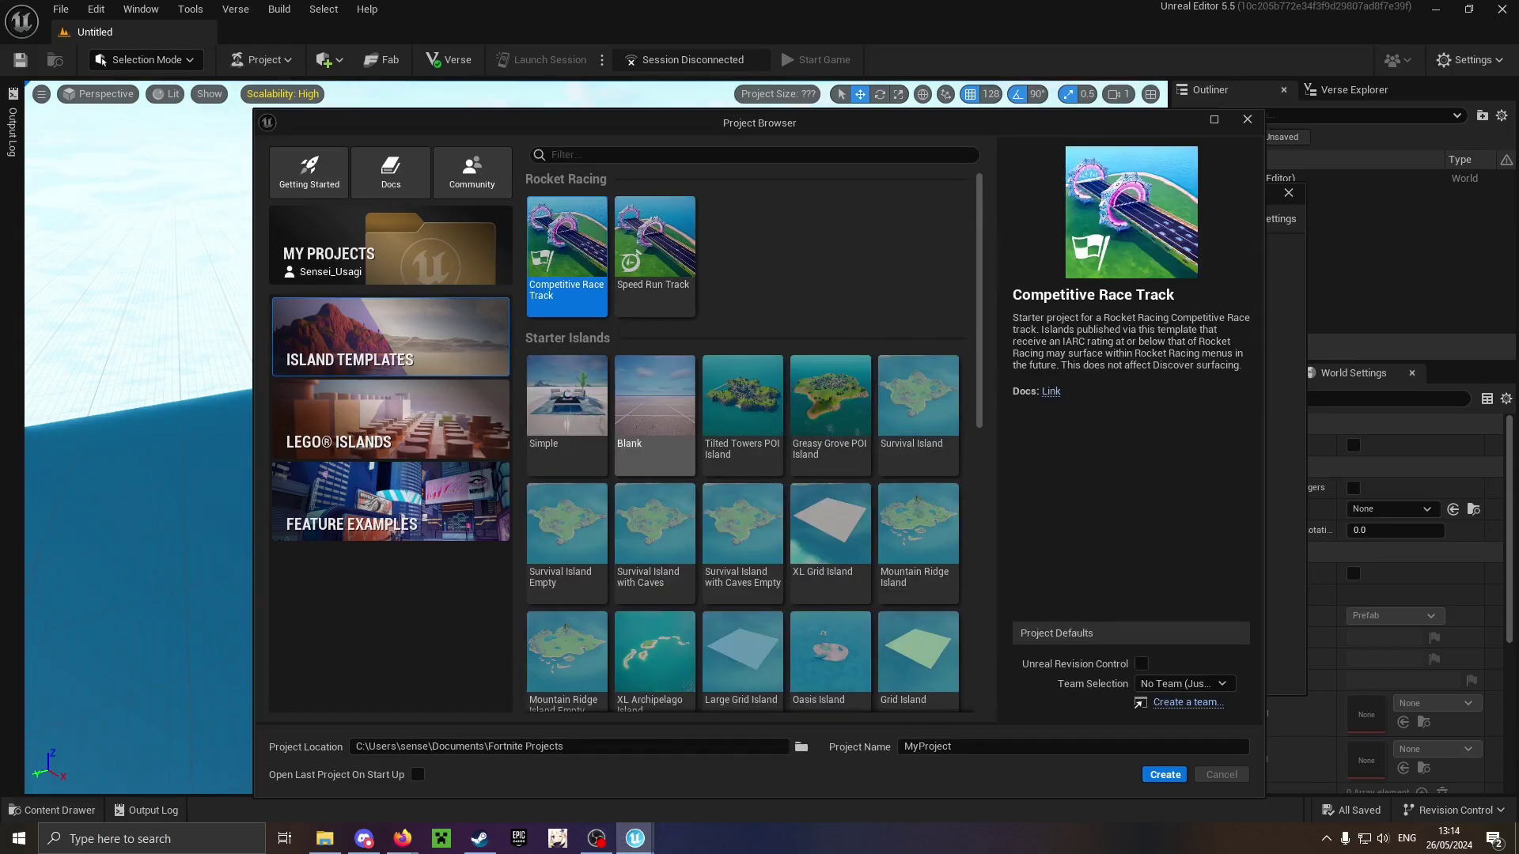
click(654, 415)
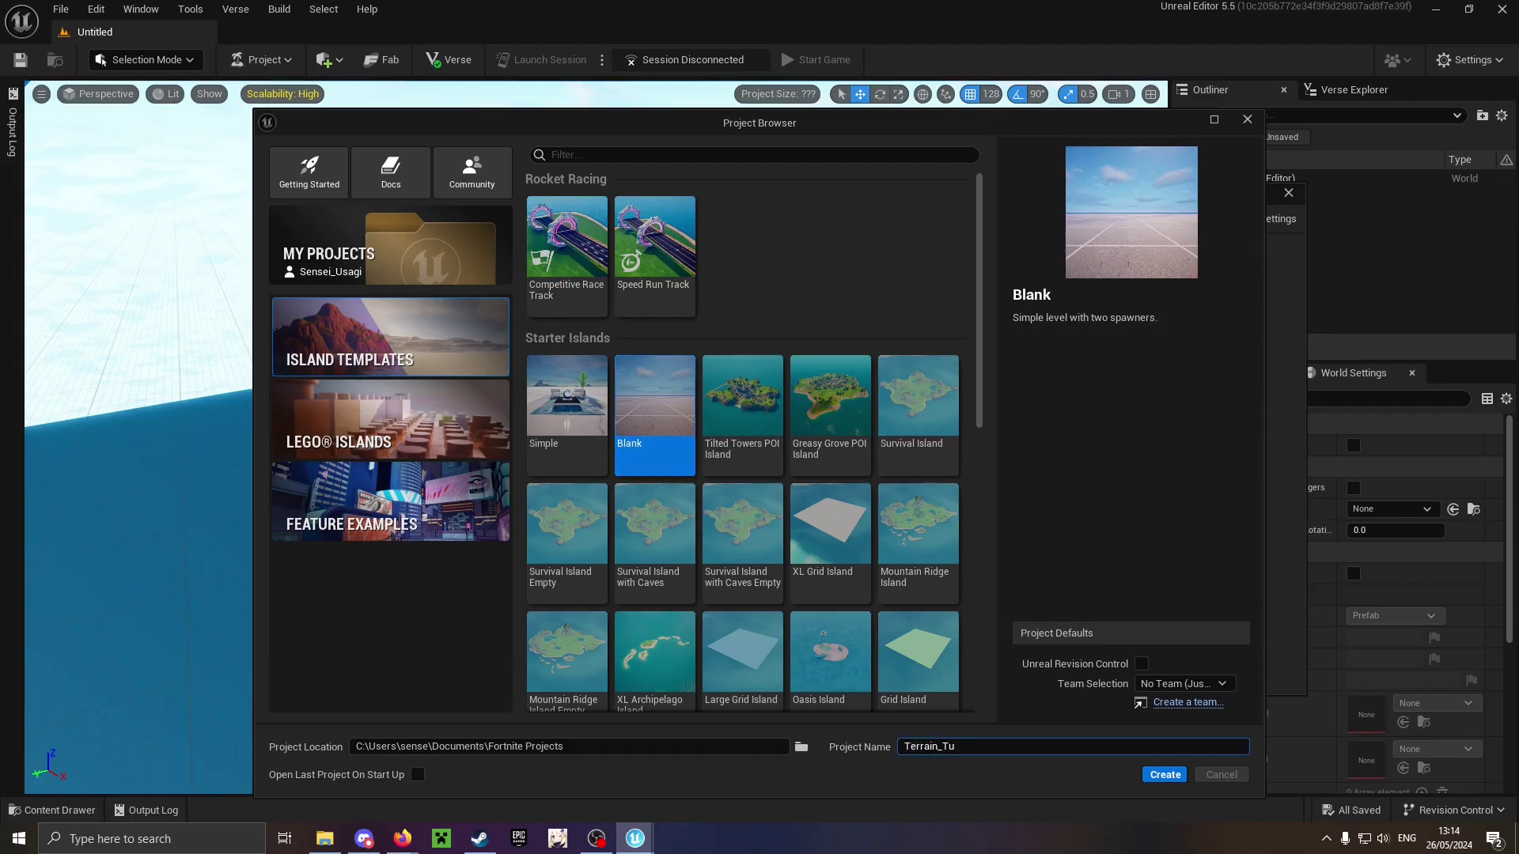
key(Return)
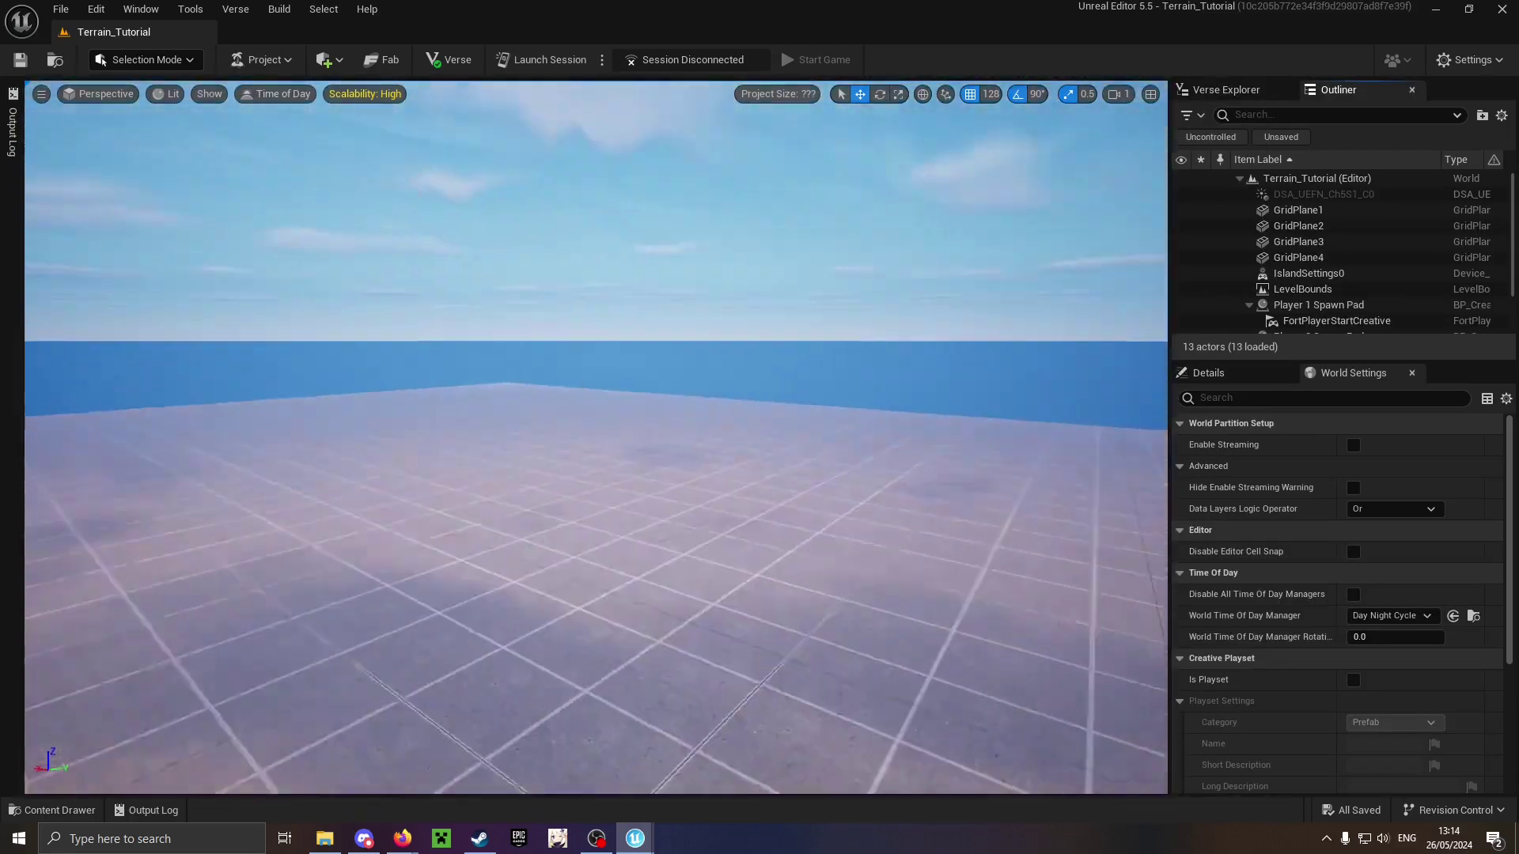
Show the new project's Content Browser over the level and open the Ported_Terrain_V1.zip archive in WinRAR.
right_drag(596, 438, 417, 560)
key(w)
drag(740, 268, 580, 190)
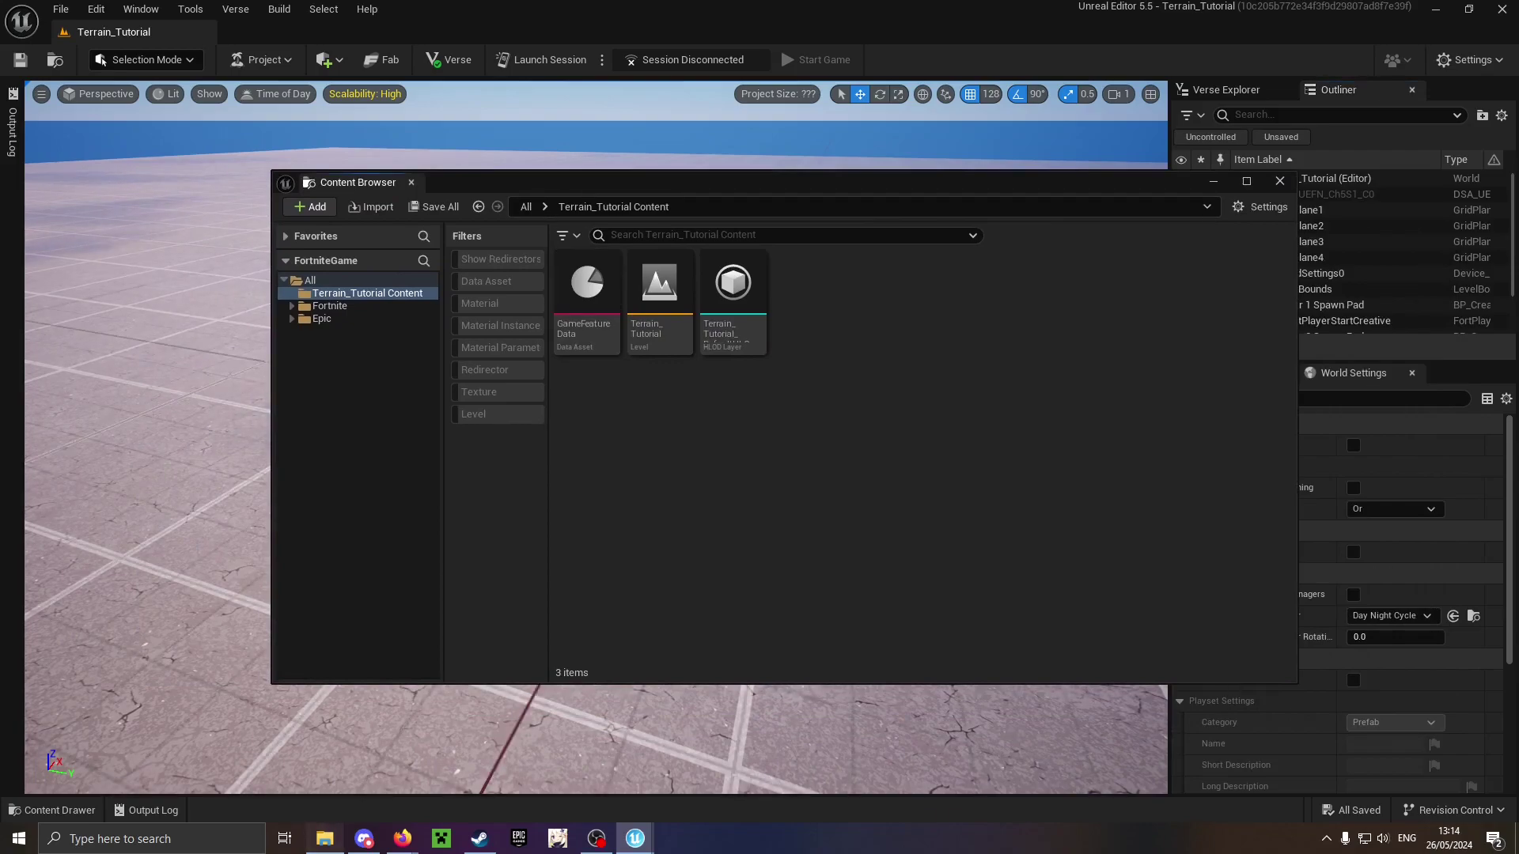
click(325, 838)
double_click(495, 402)
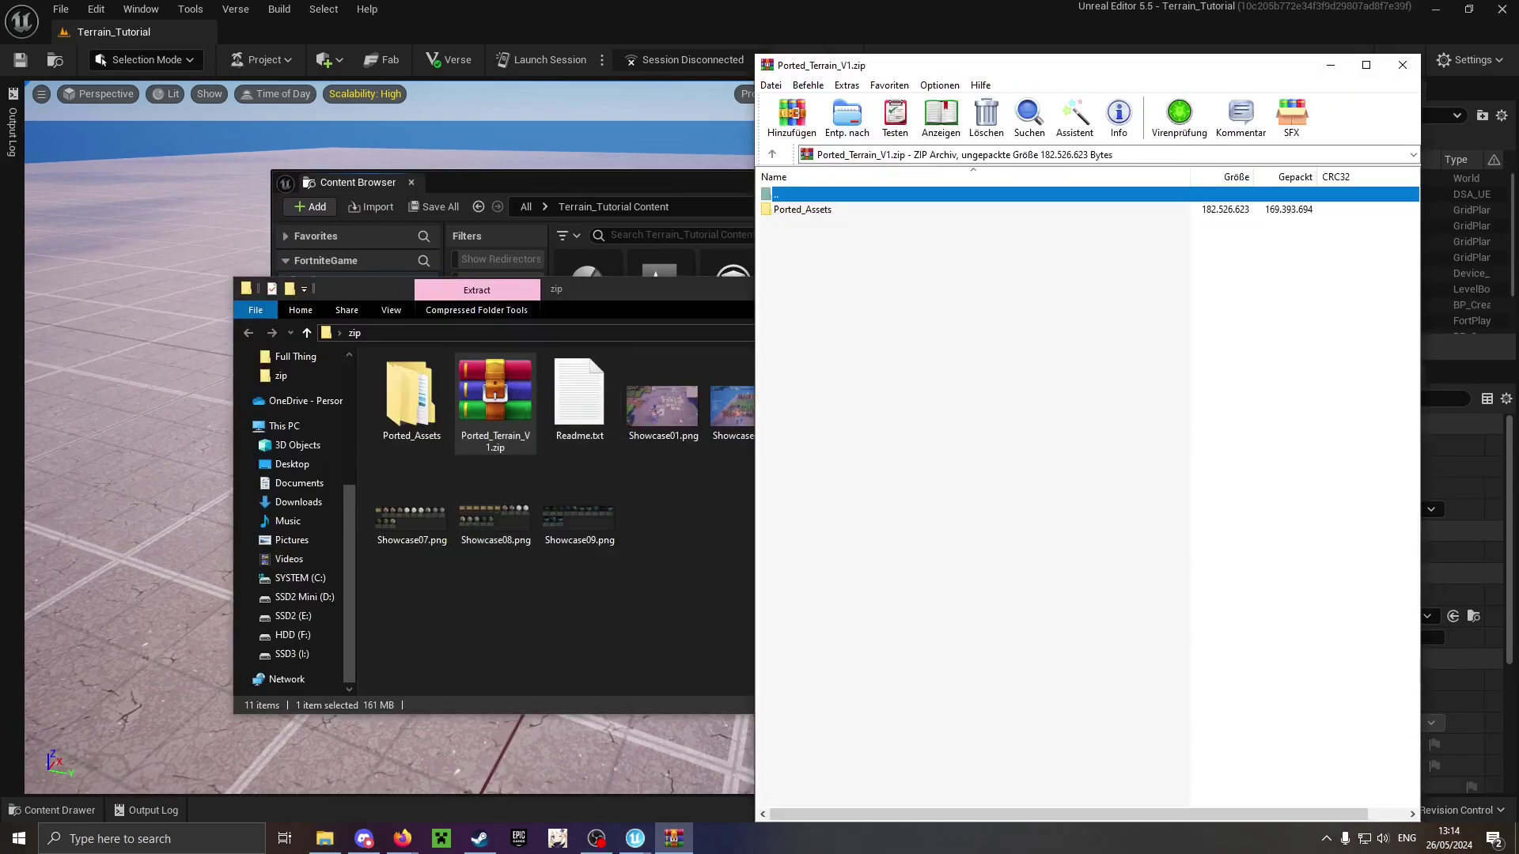
Extract the archive's Ported_Assets folder into Documents\Fortnite Projects\Terrain_Tutorial\Plugins\Terrain_Tutorial\Content.
click(633, 490)
drag(603, 291, 596, 336)
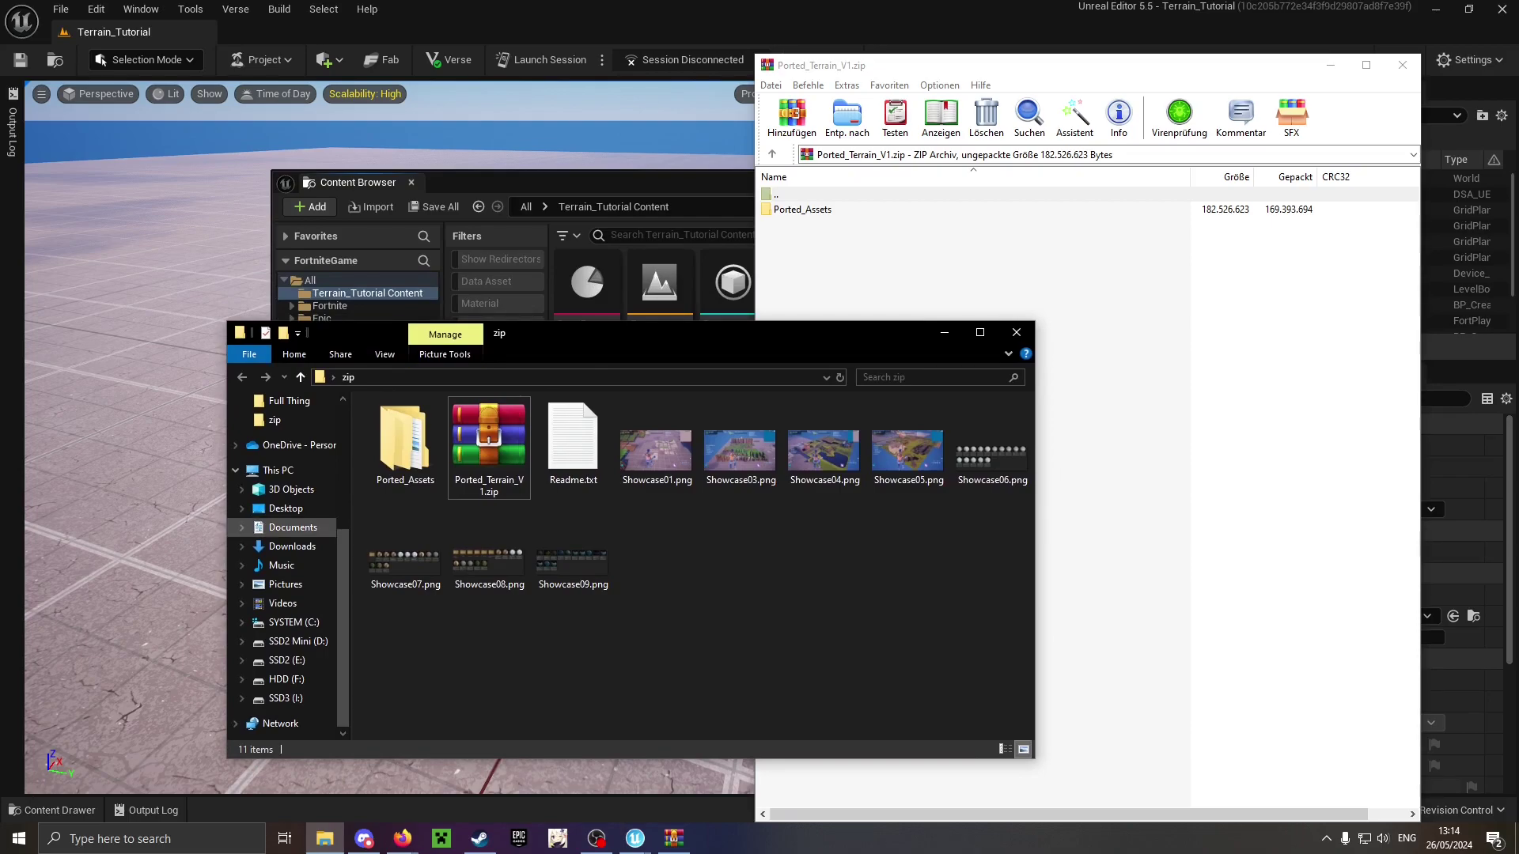
click(293, 527)
click(417, 590)
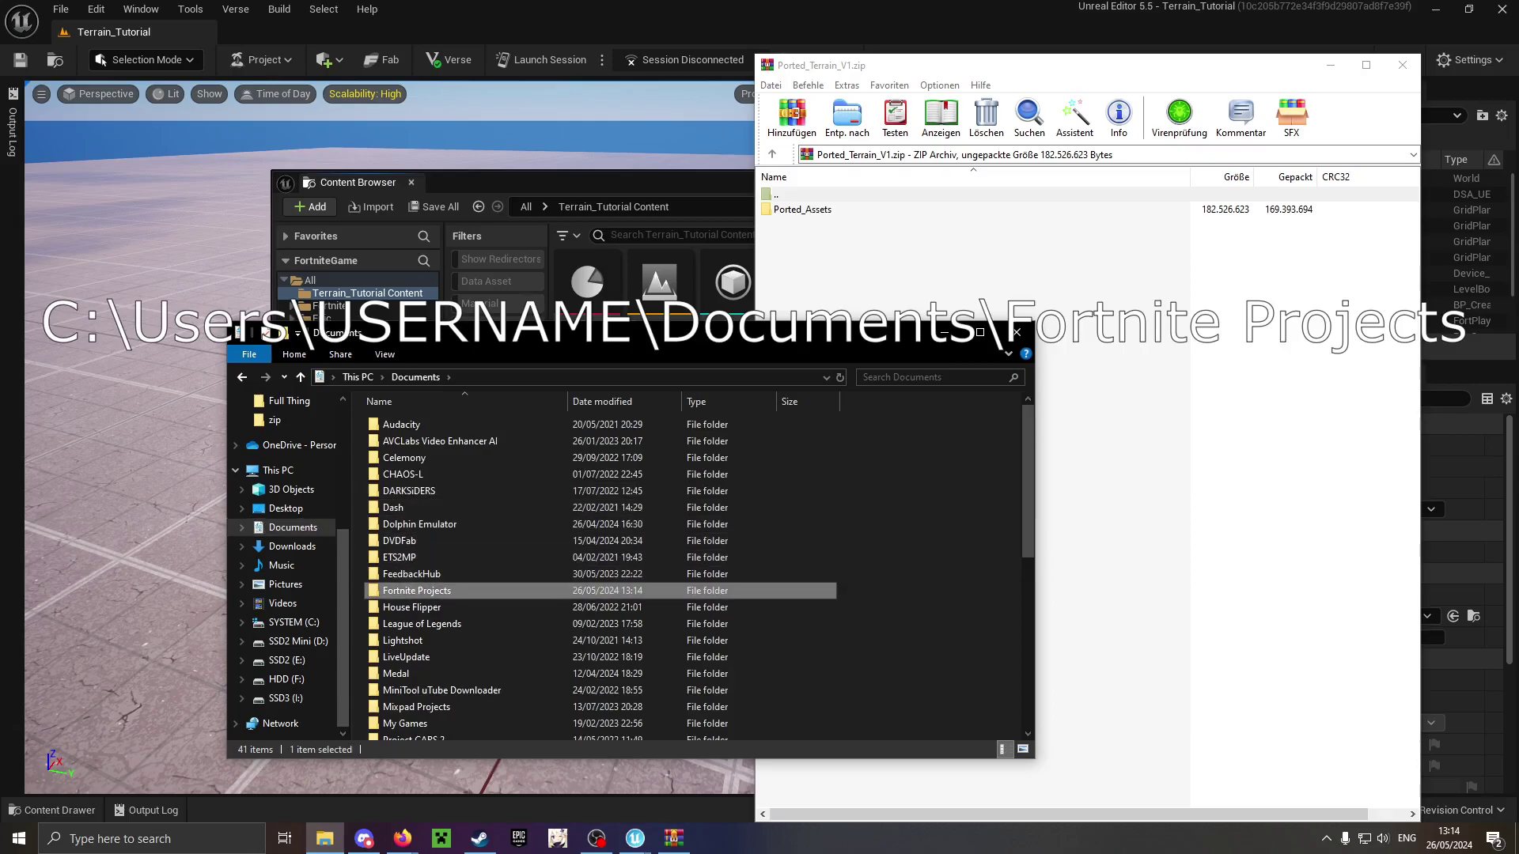
double_click(417, 590)
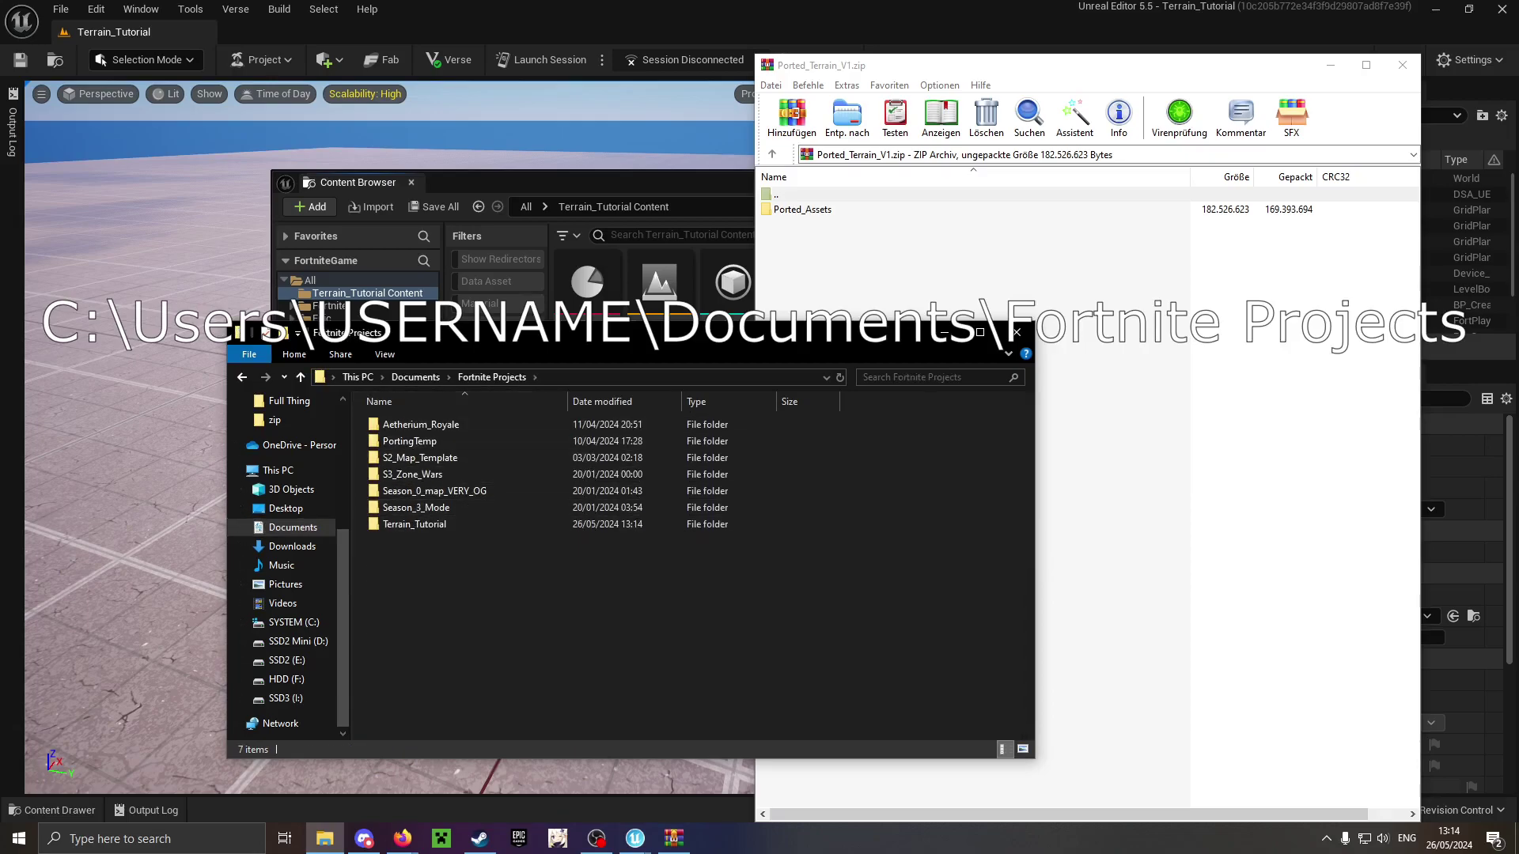
click(414, 524)
double_click(414, 523)
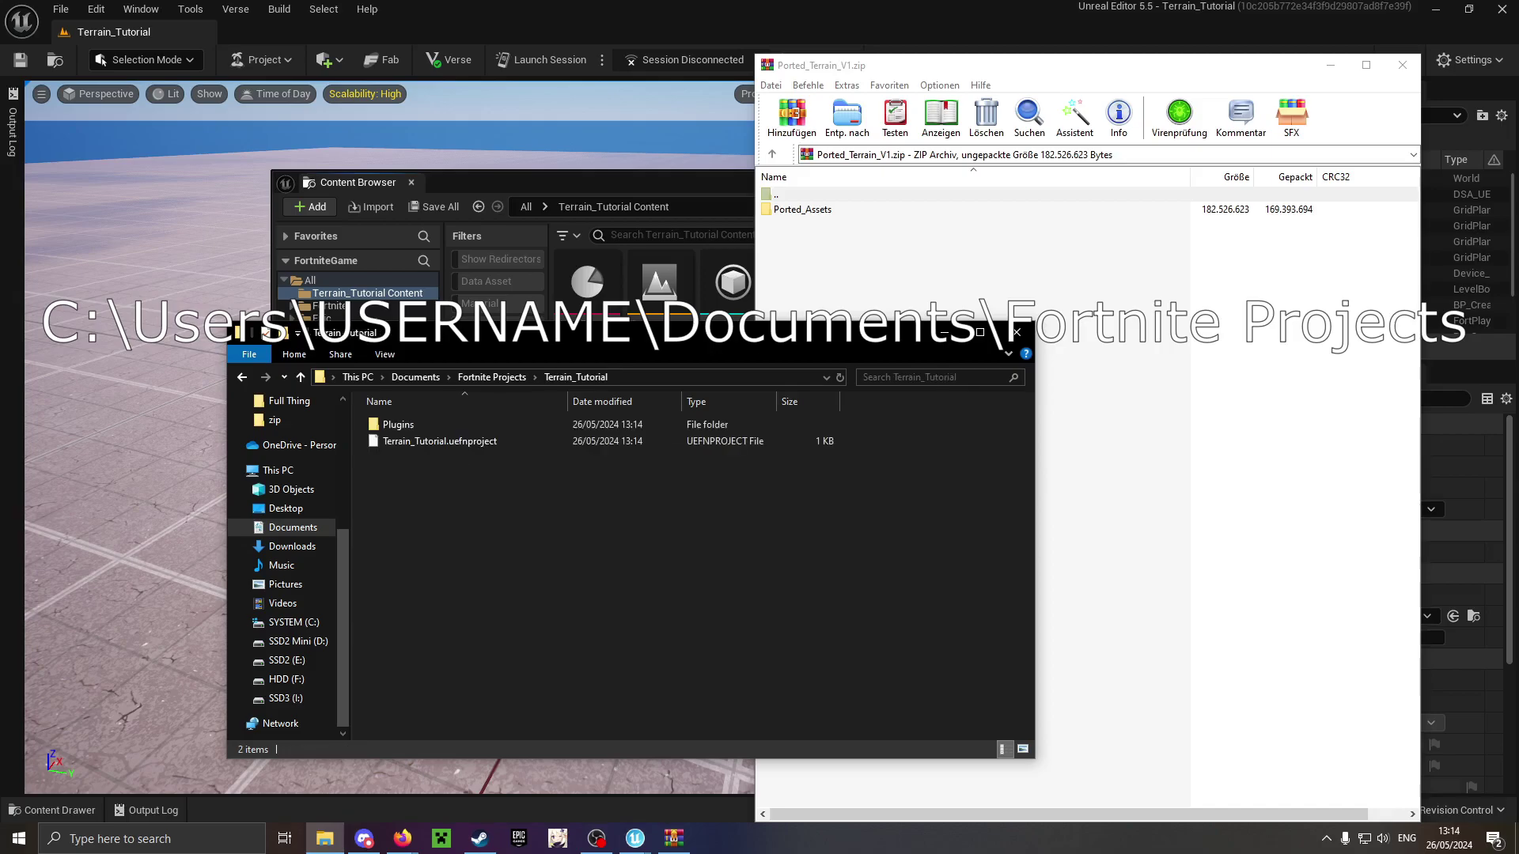
double_click(399, 424)
double_click(411, 424)
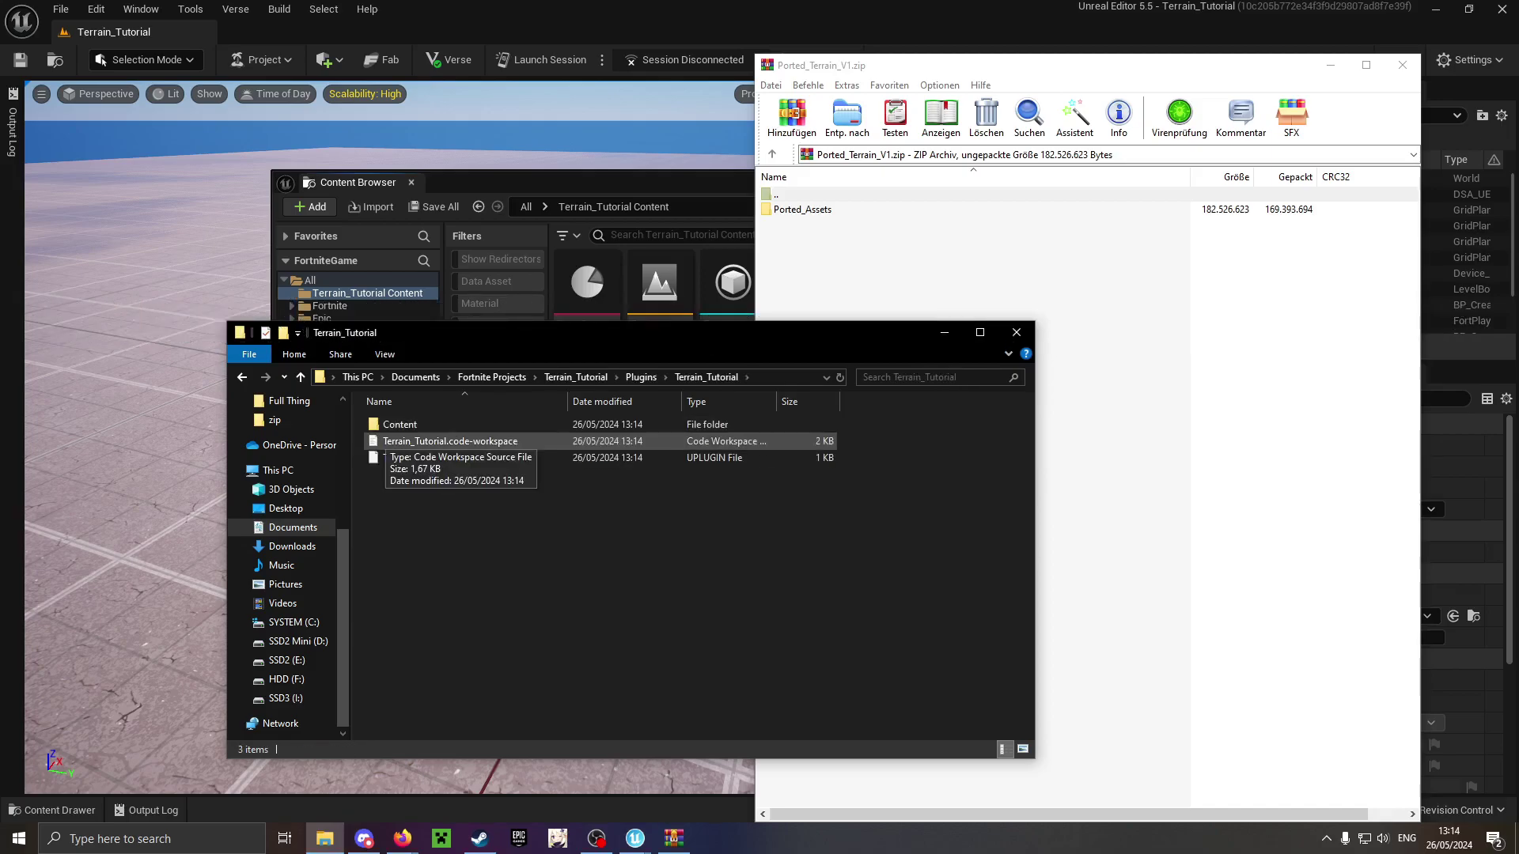
click(399, 424)
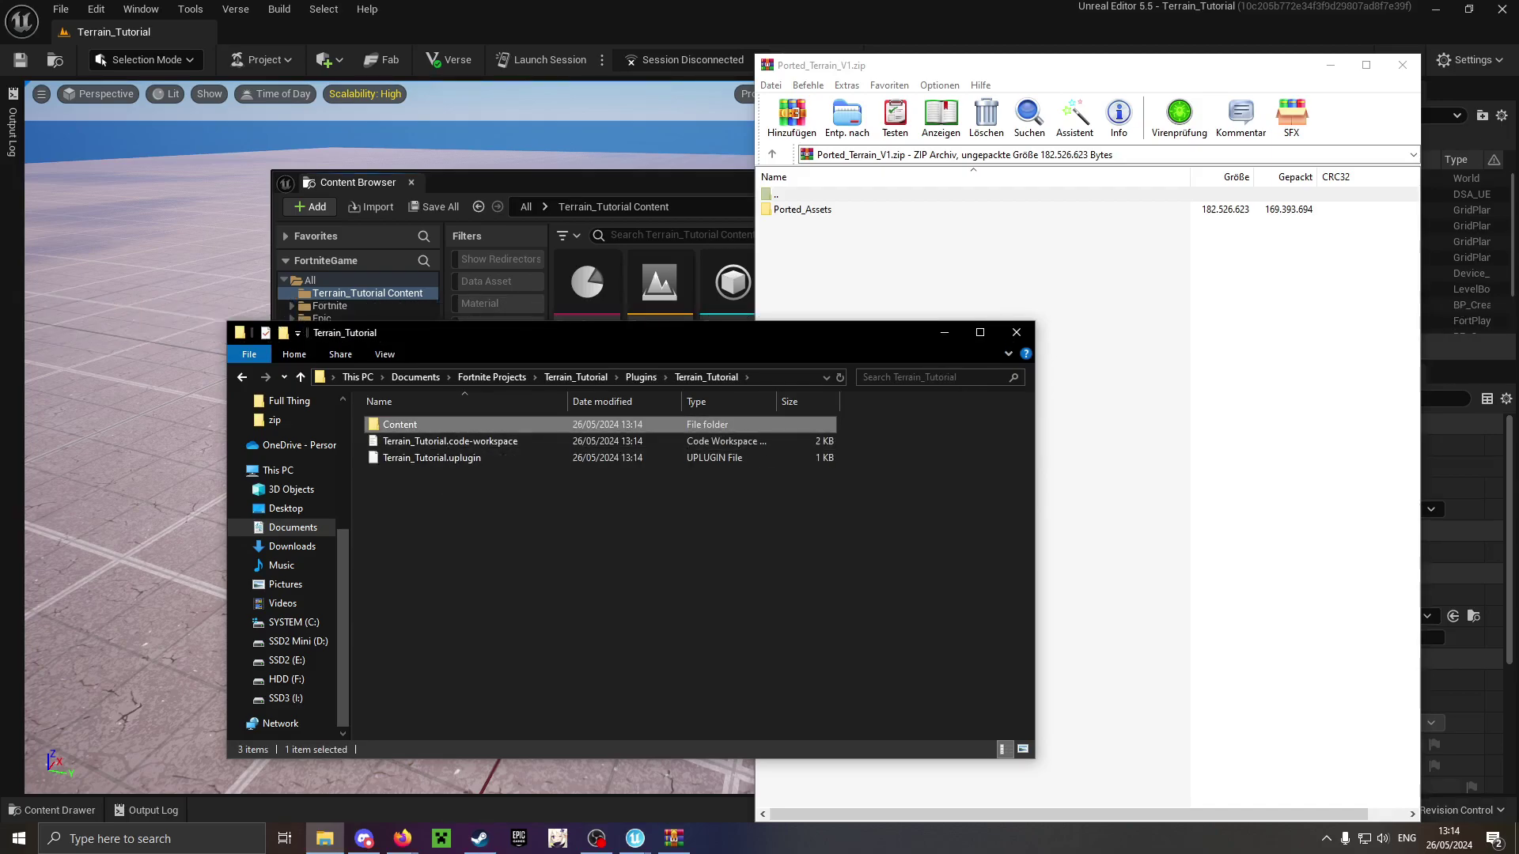
double_click(445, 426)
click(802, 208)
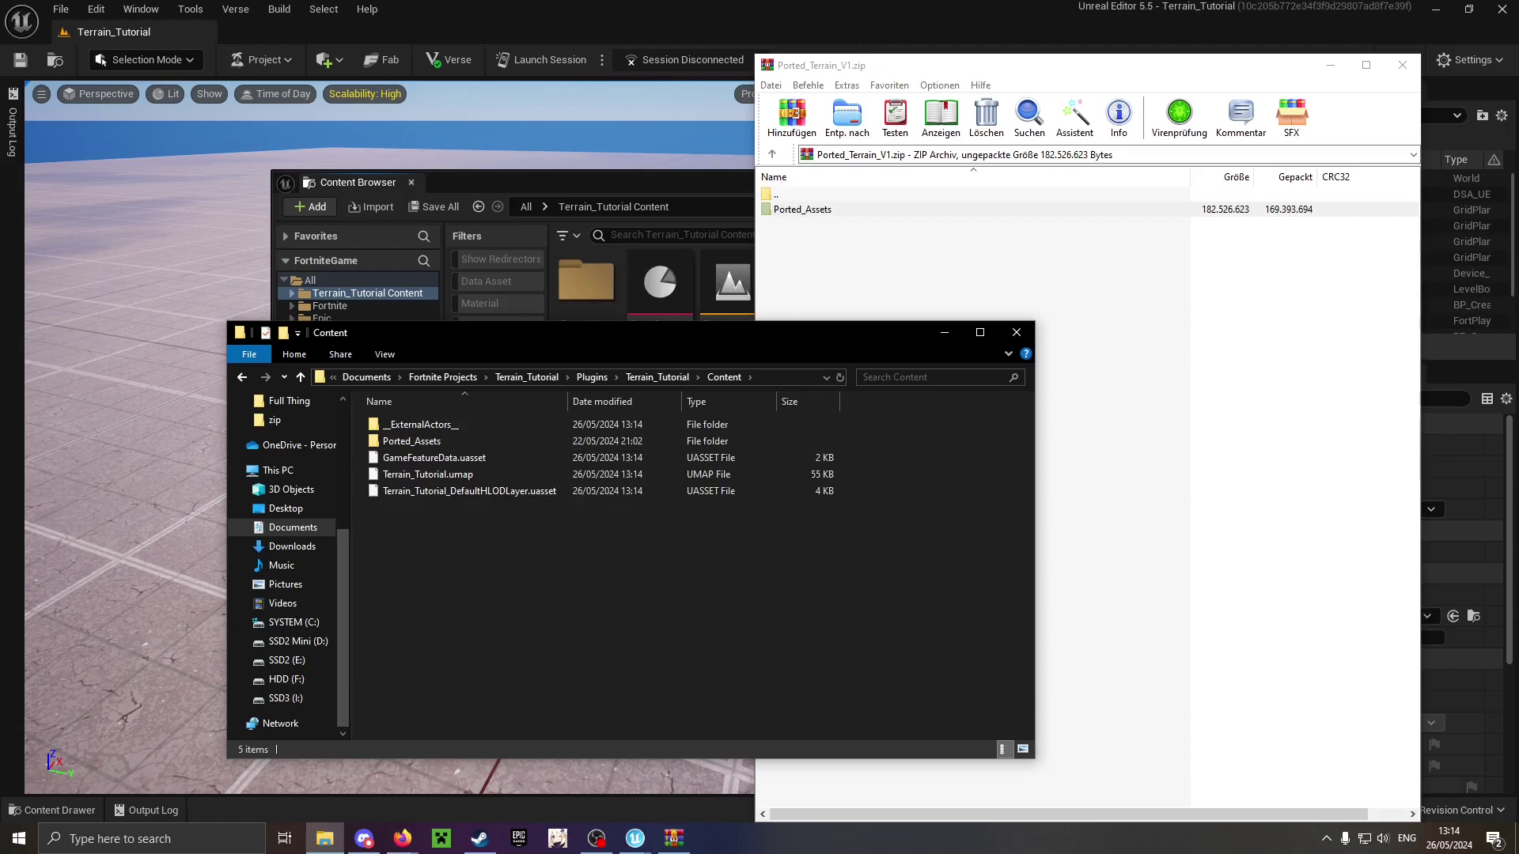
Return to the Unreal Editor and open the Foundation models folder inside Ported_Assets.
click(585, 182)
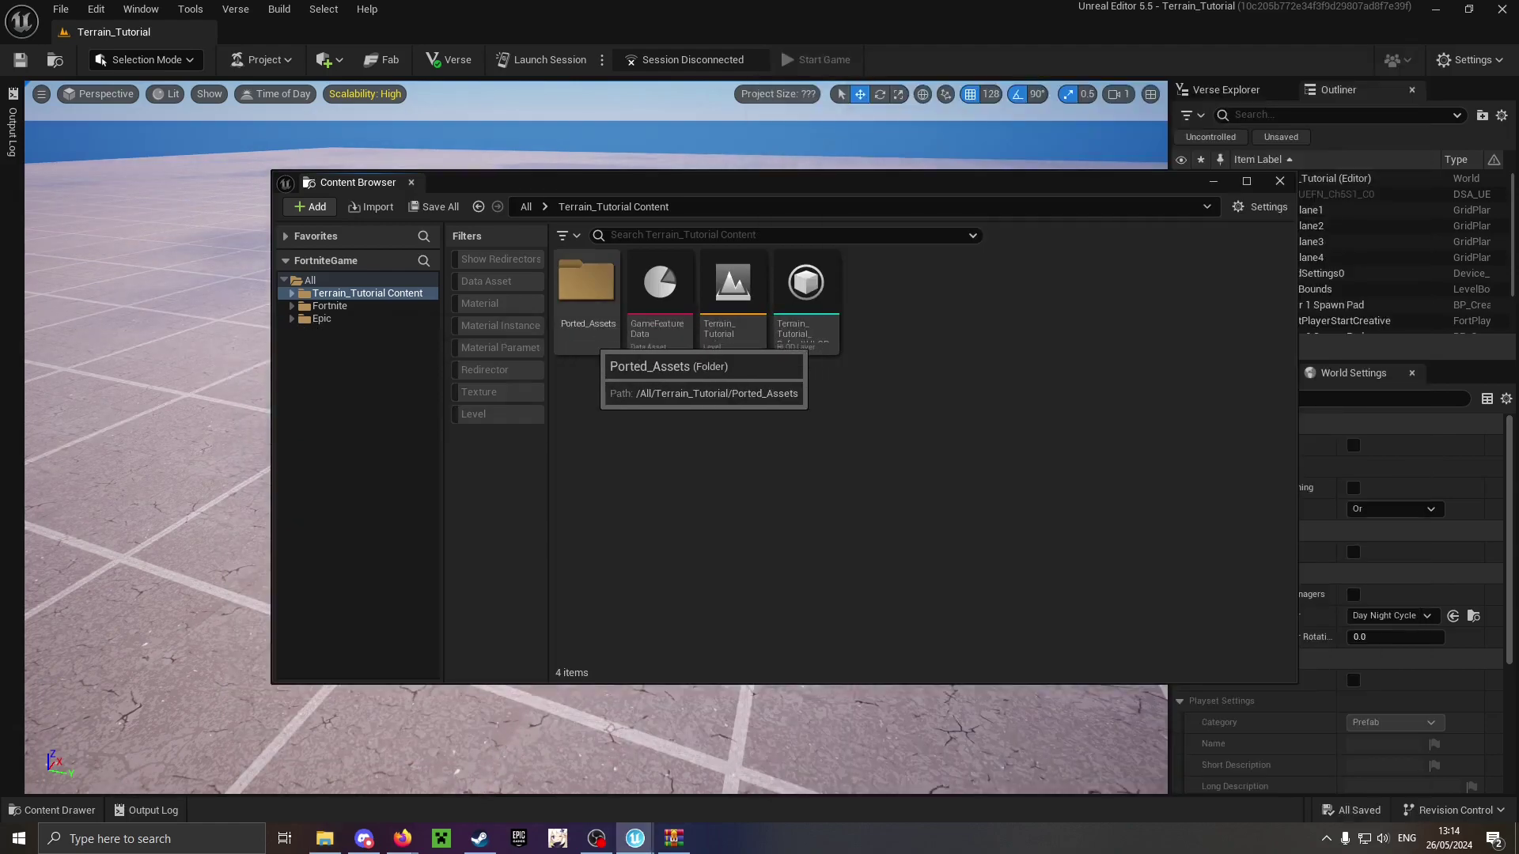
double_click(585, 285)
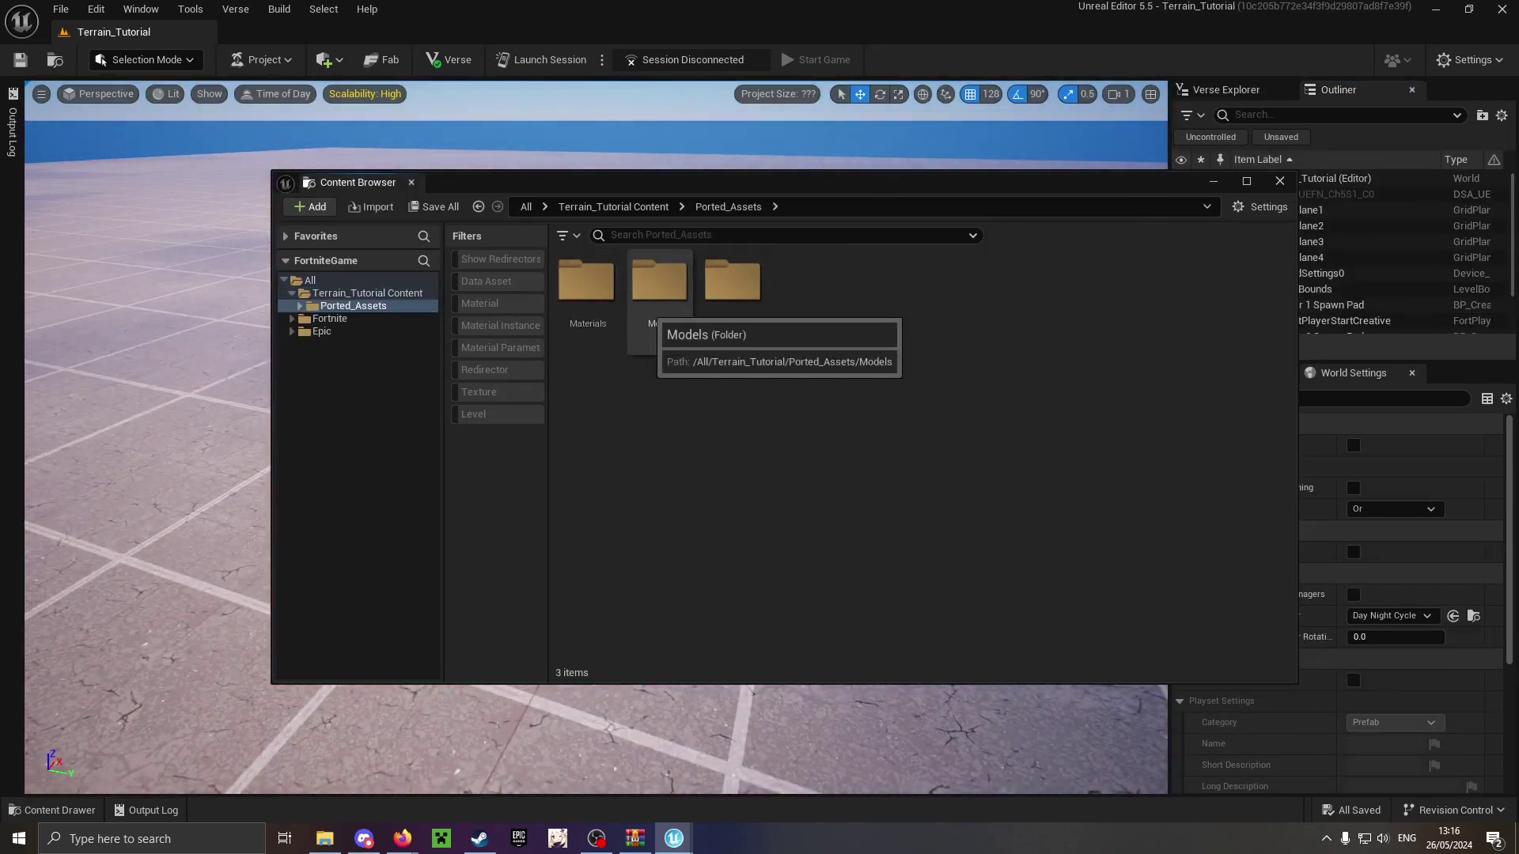
double_click(659, 283)
drag(708, 181, 1052, 461)
double_click(1003, 560)
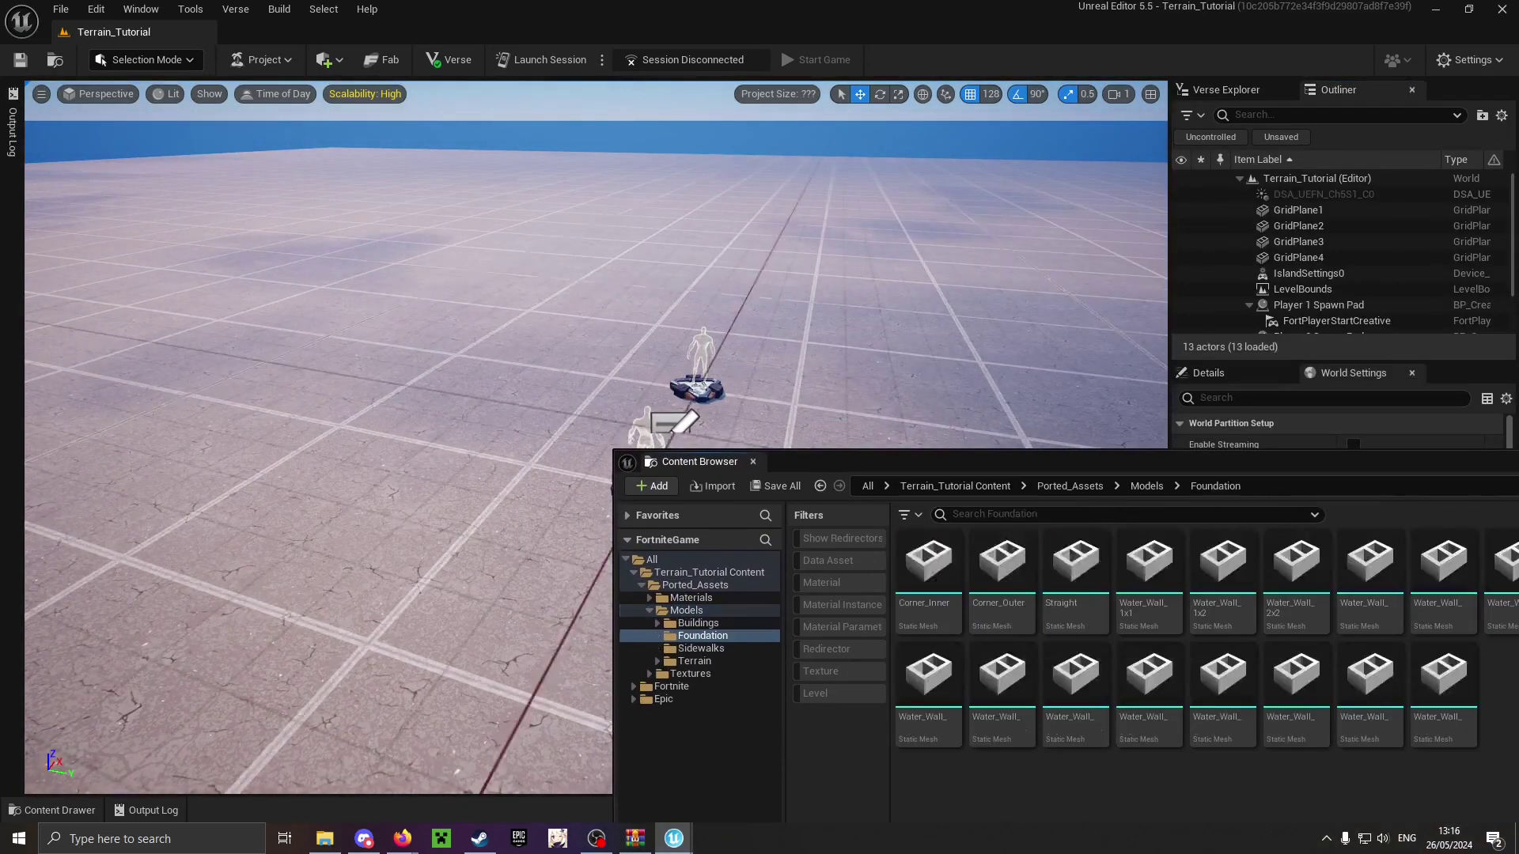
Place the Corner_Inner foundation mesh on the level's grid floor near the player spawn pads.
drag(937, 613, 870, 427)
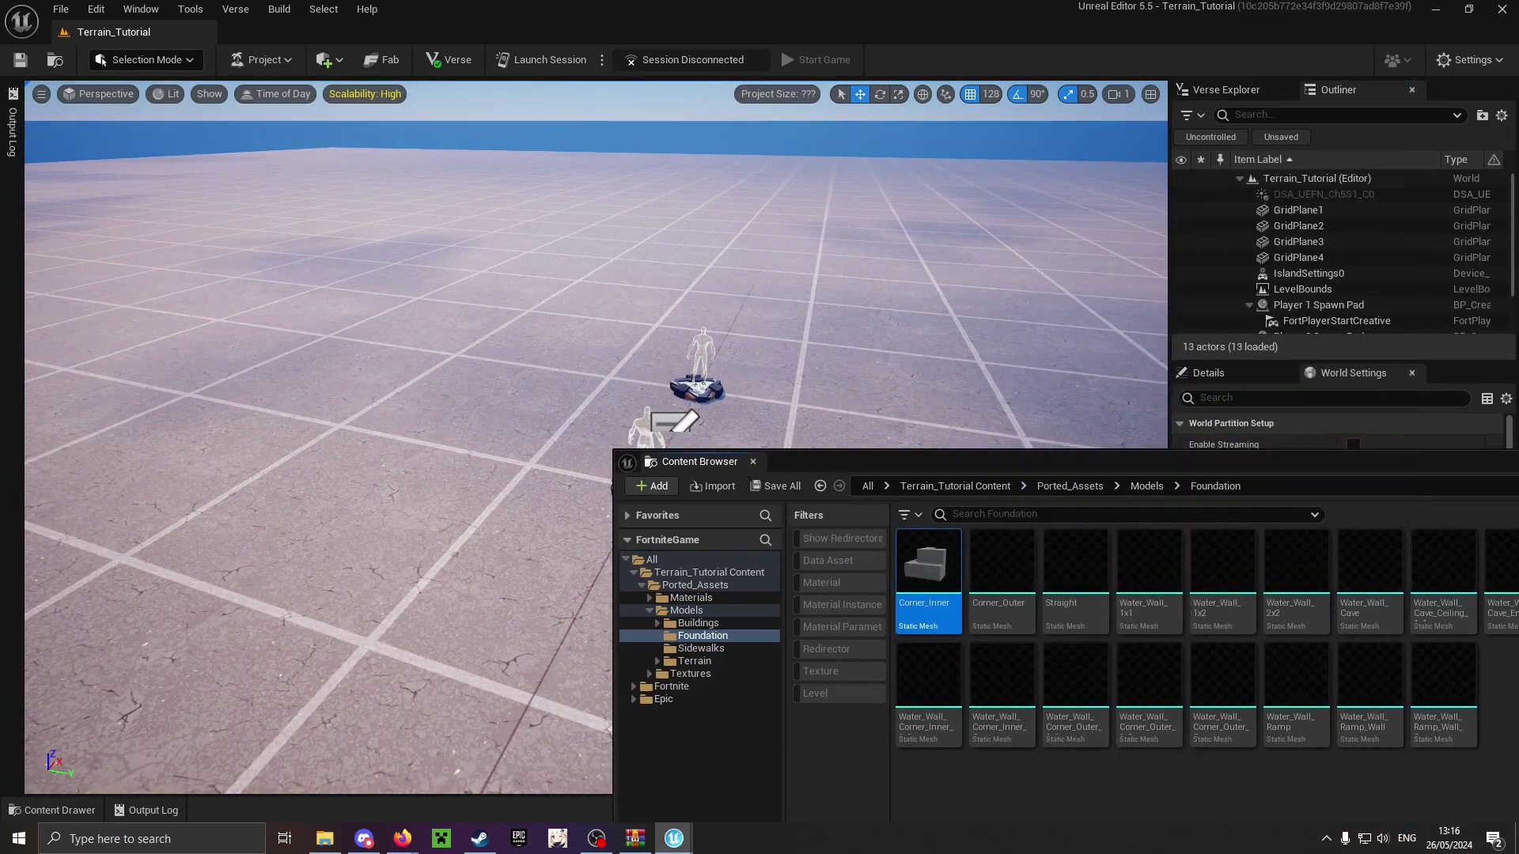
drag(672, 421, 397, 226)
right_drag(397, 226, 680, 206)
key(w)
right_drag(388, 190, 348, 226)
Place the Corner_Outer foundation mesh in the level against the end of the Corner_Inner piece.
drag(1020, 582, 363, 597)
drag(308, 338, 247, 313)
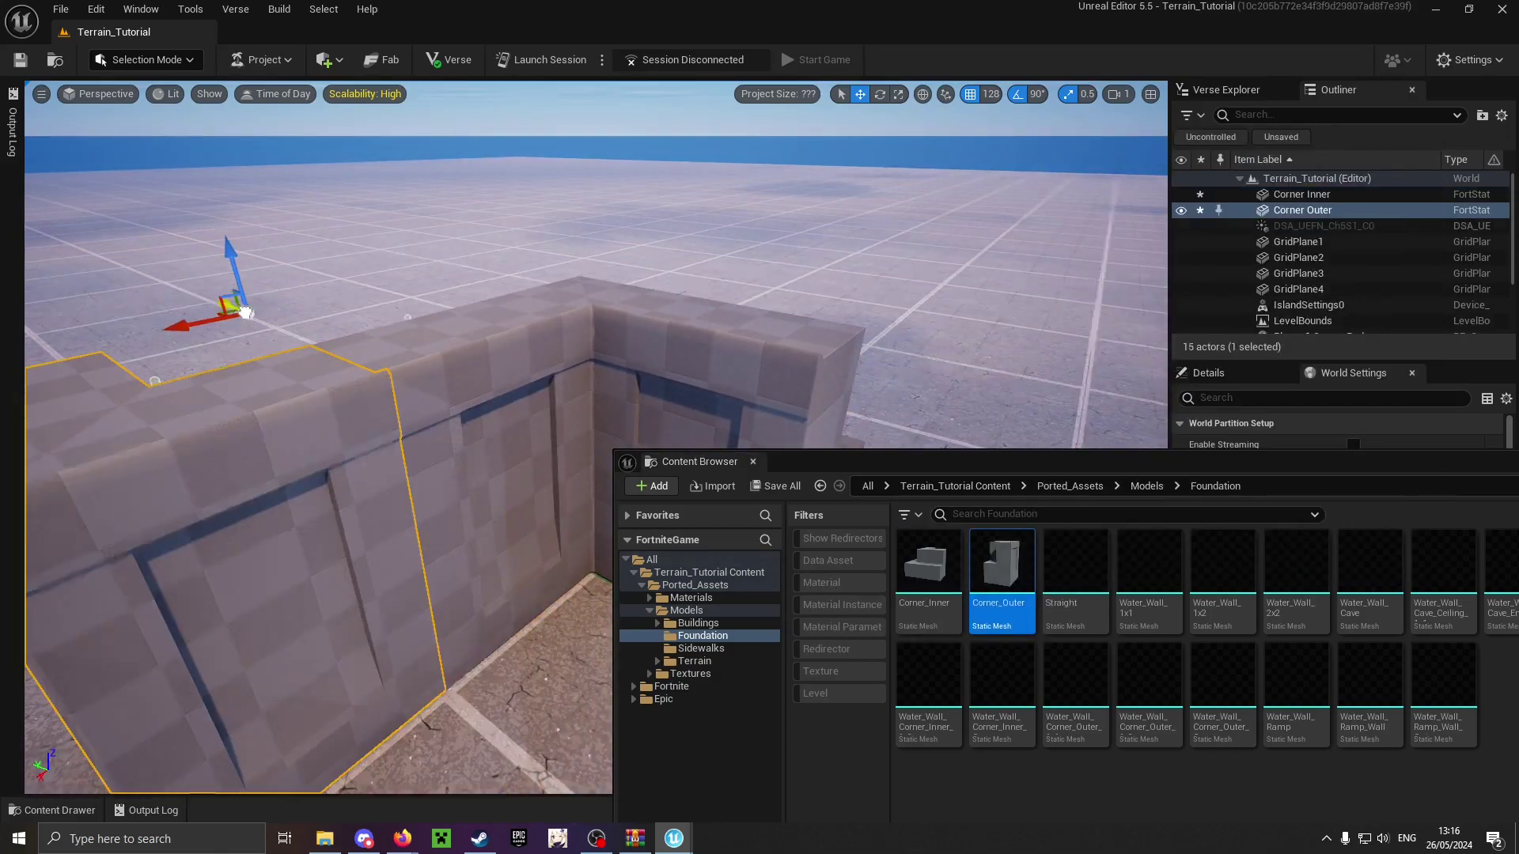
right_drag(247, 312, 174, 312)
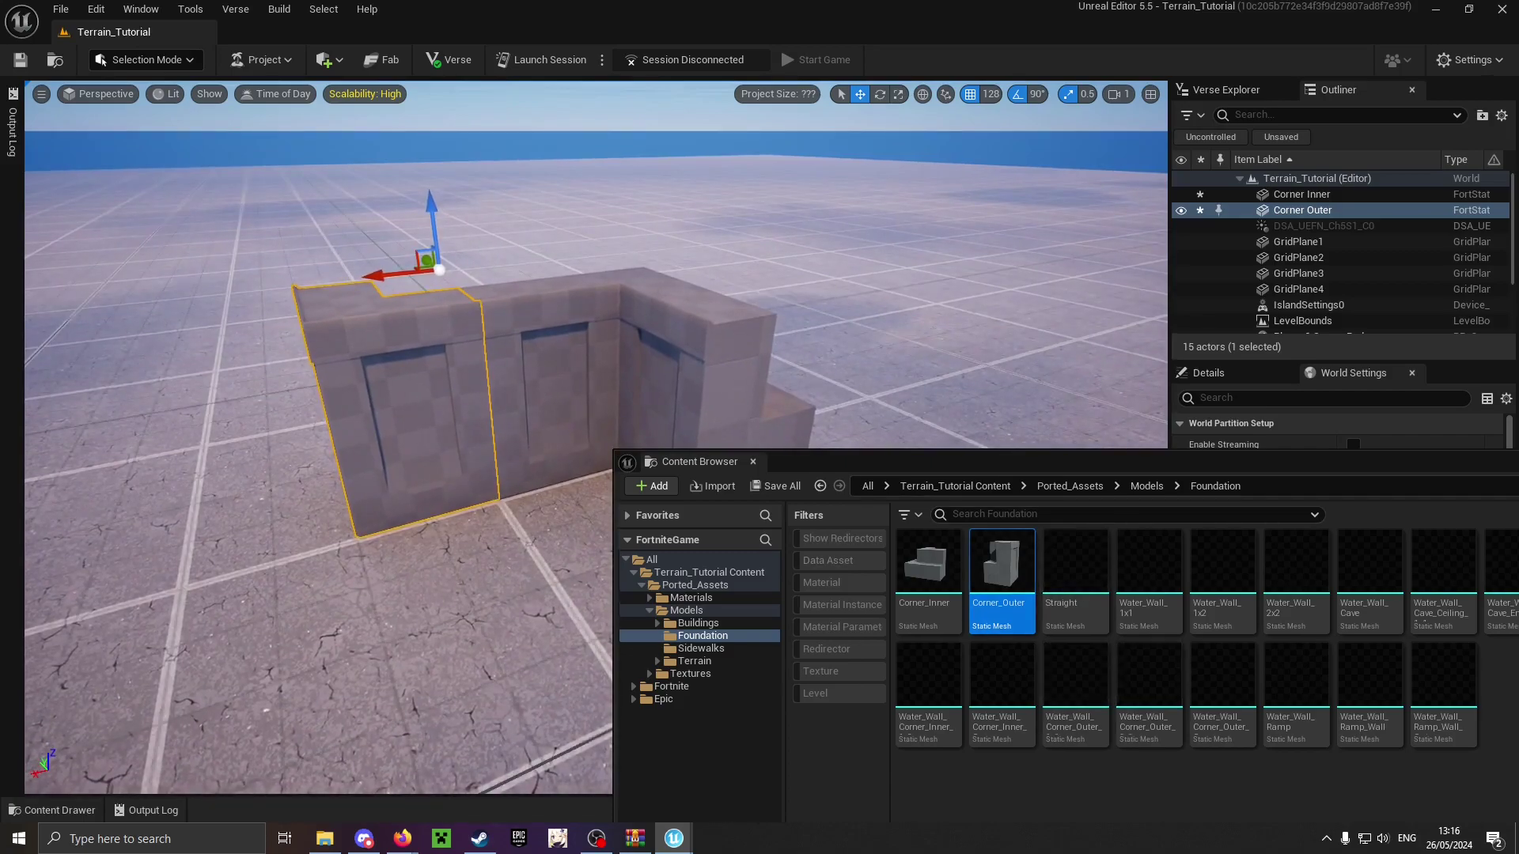
Open the MaterialFunctions folder inside the Materials folder of Ported_Assets.
drag(1036, 462, 1000, 410)
click(1033, 433)
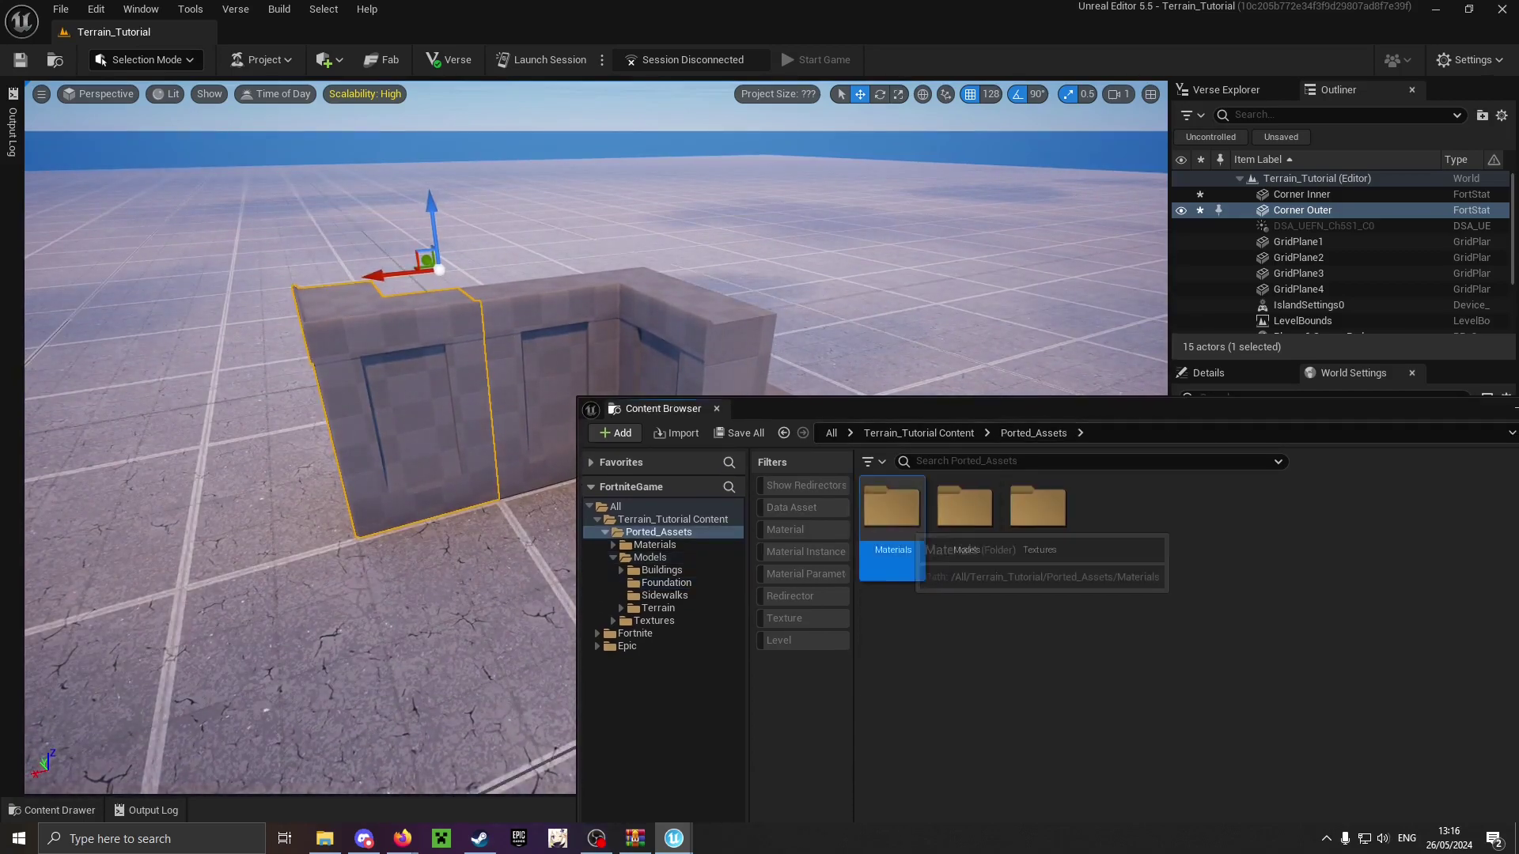
double_click(891, 506)
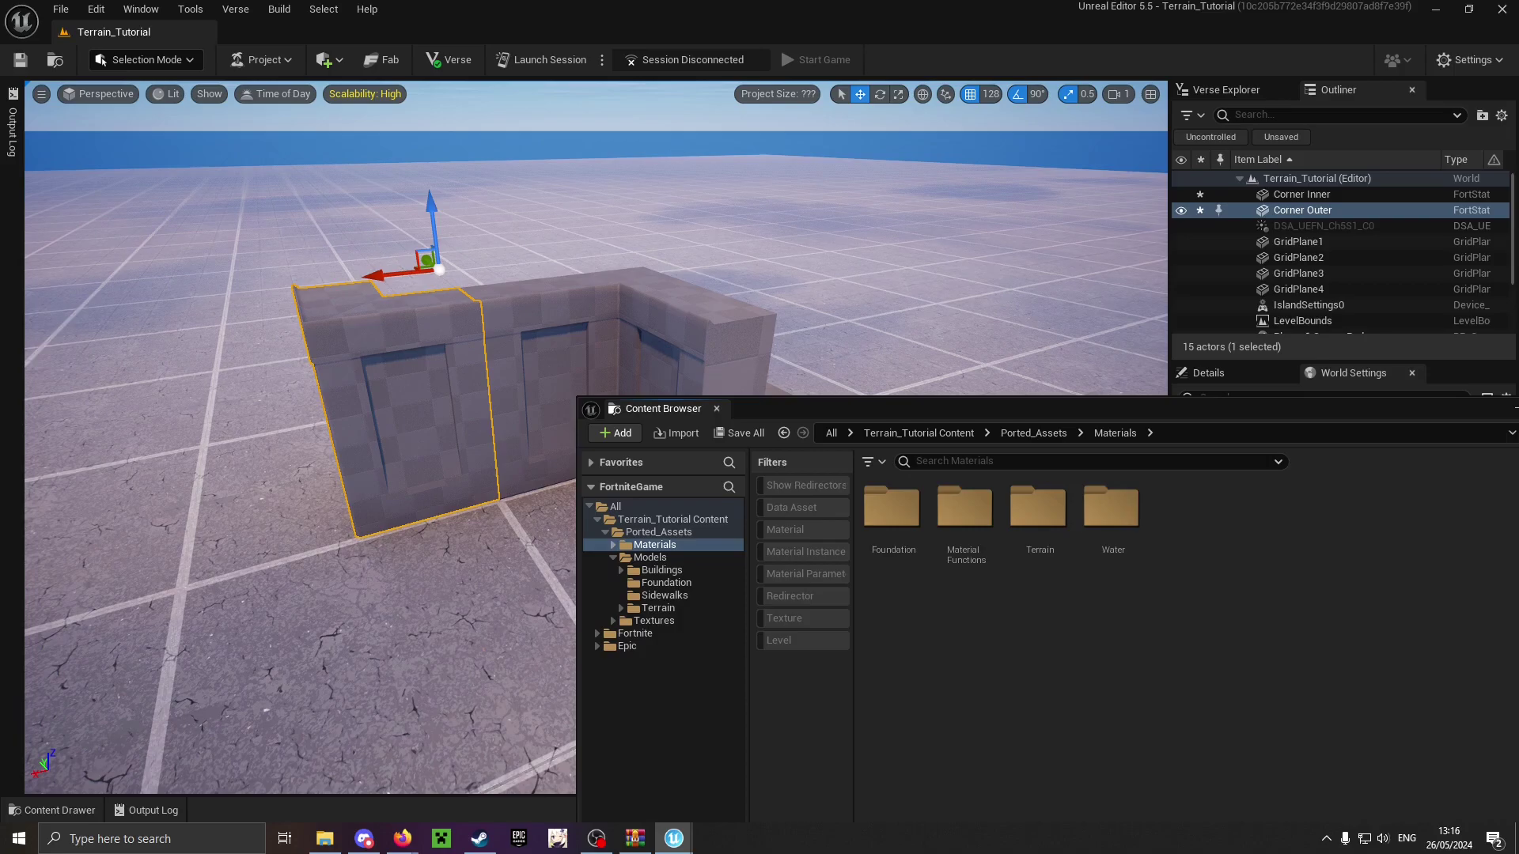
double_click(814, 482)
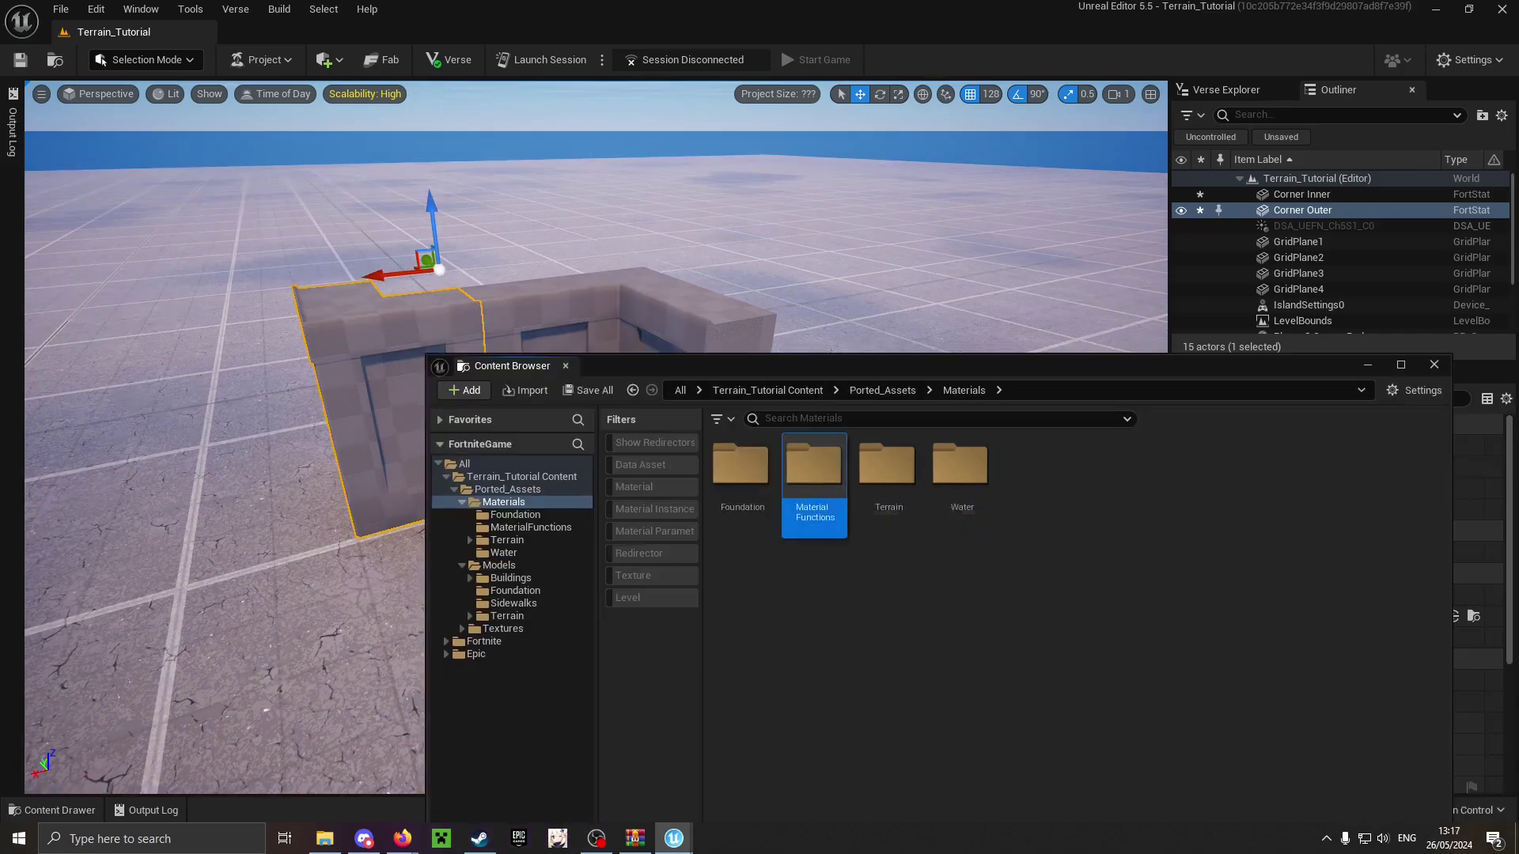
mouse_move(841, 368)
mouse_down()
mouse_move(848, 475)
mouse_move(816, 382)
mouse_up()
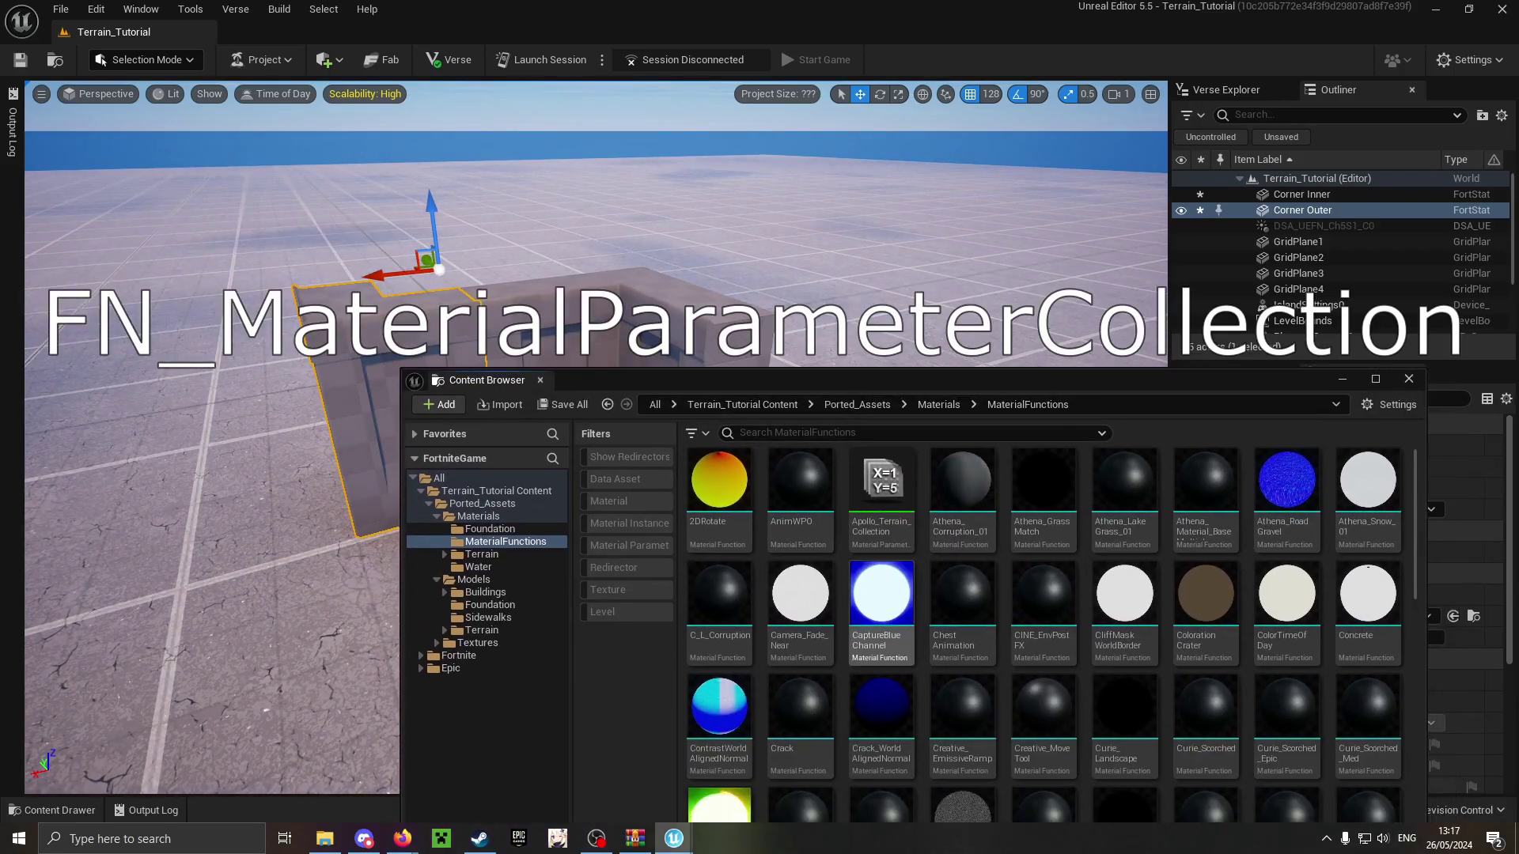
Duplicate the FN_MaterialParameterCollection asset and name the copy Material_Collection.
scroll(840, 633, down, 3)
right_click(819, 613)
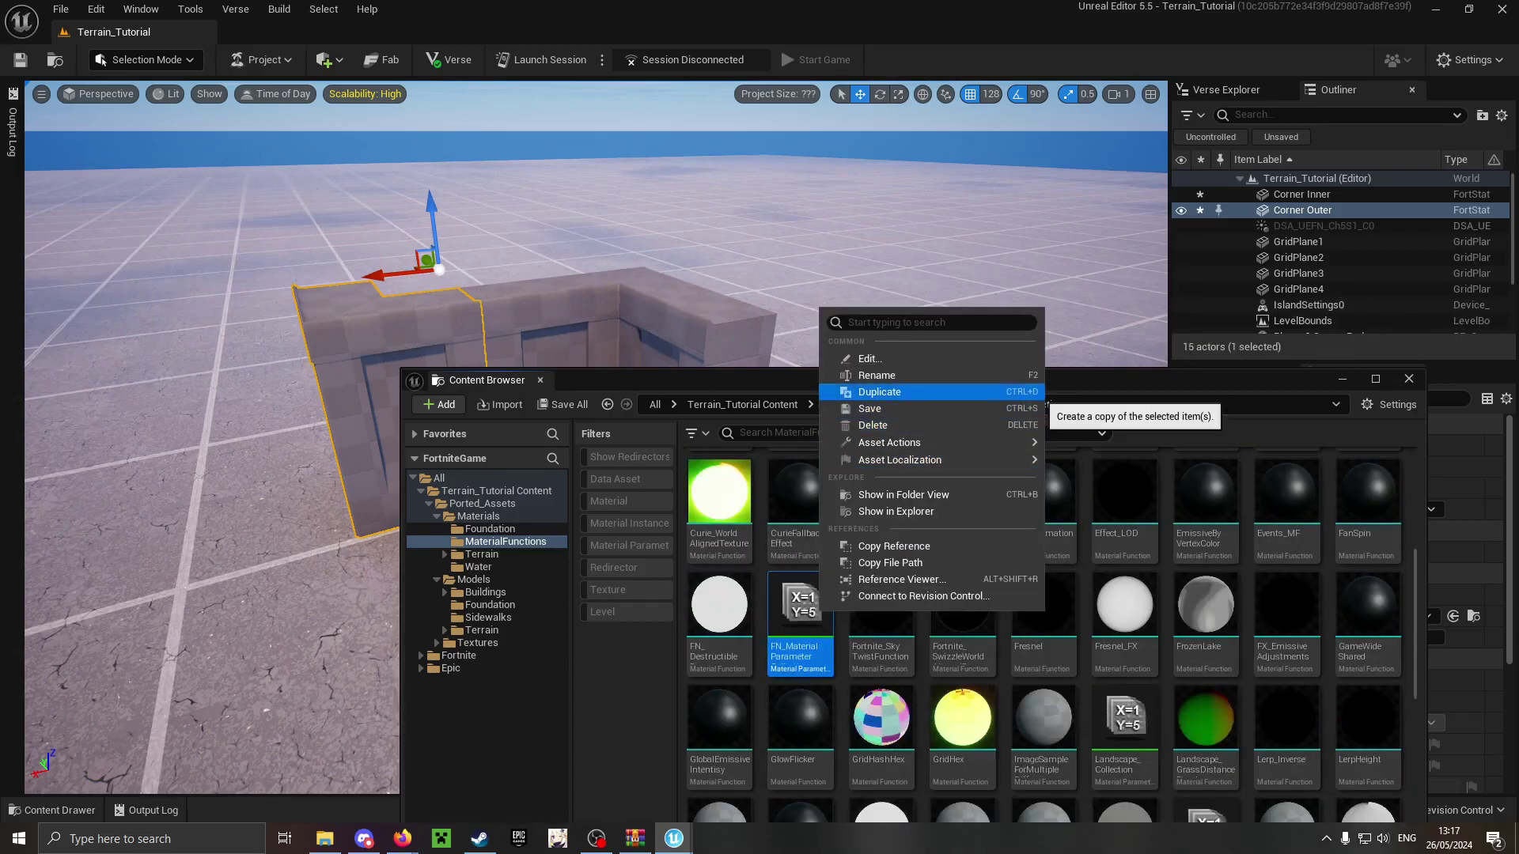
click(869, 391)
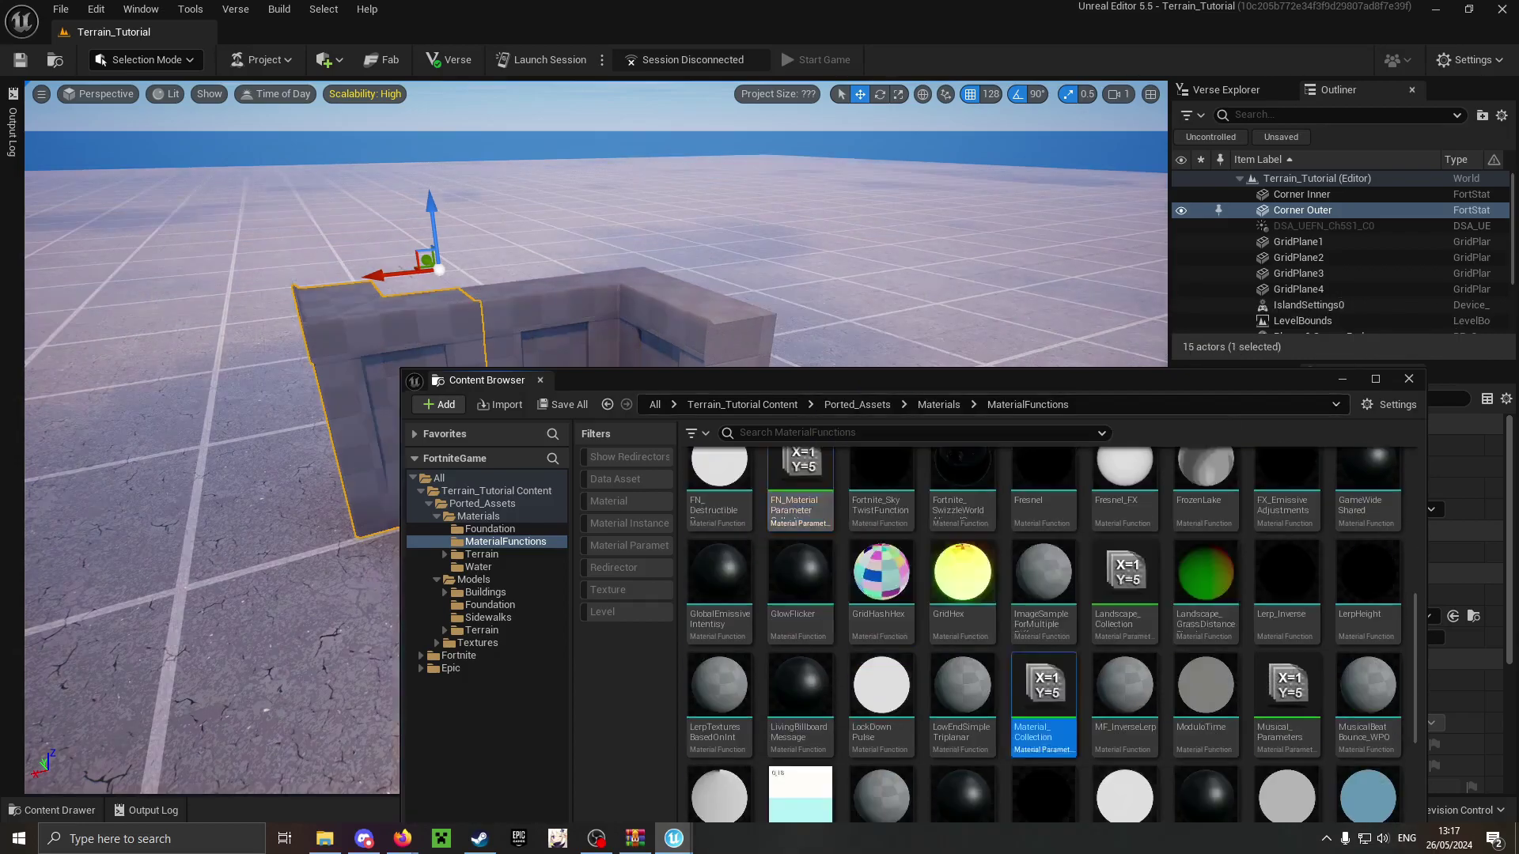
Delete FN_MaterialParameterCollection, replacing its references with Material_Collection, and save the selected affected assets.
click(813, 514)
key(Delete)
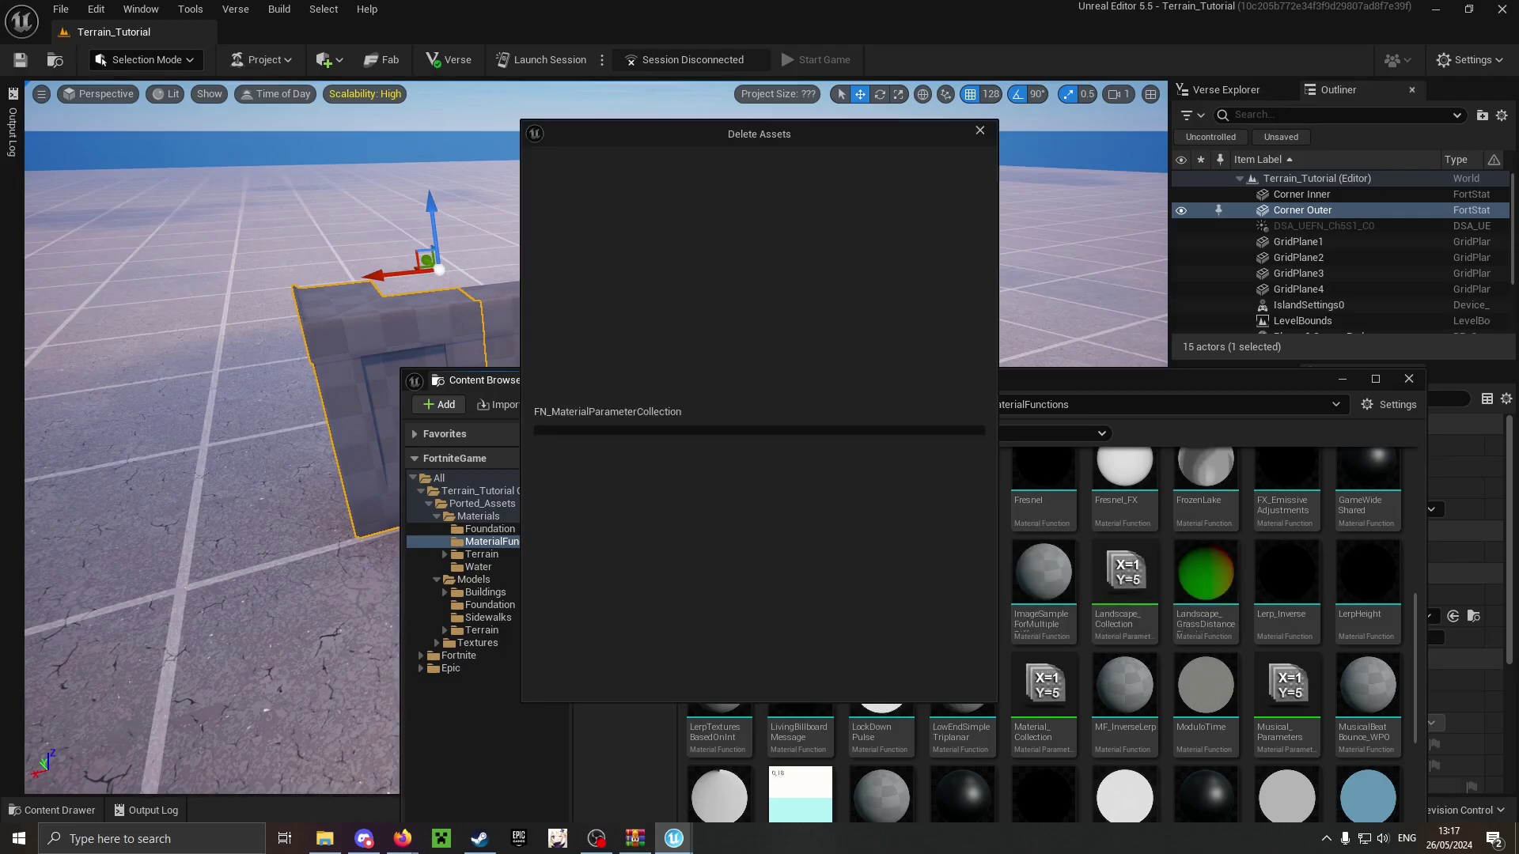
click(609, 647)
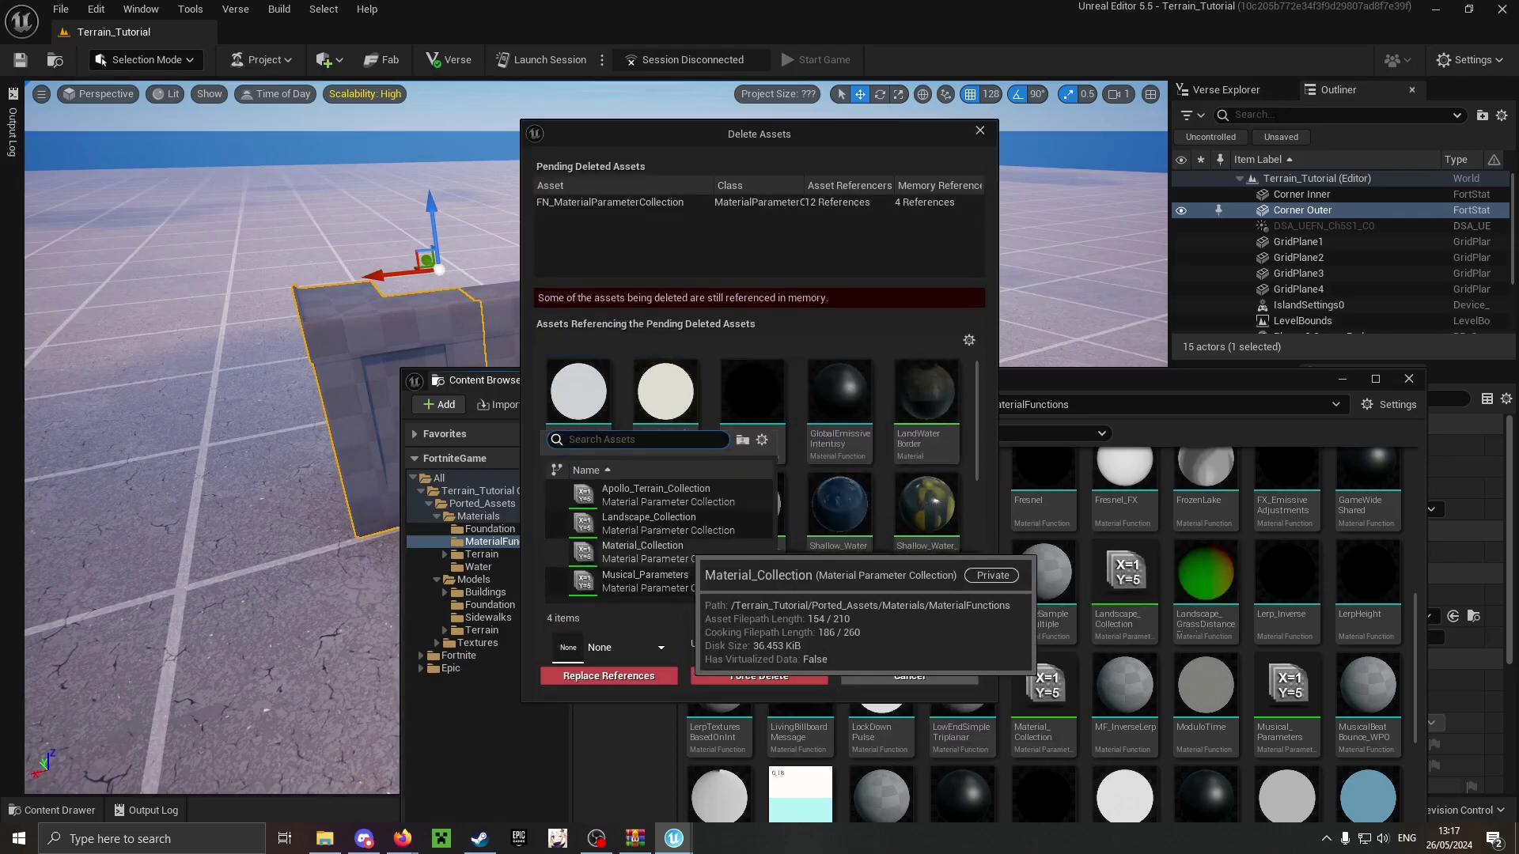
click(668, 552)
click(609, 676)
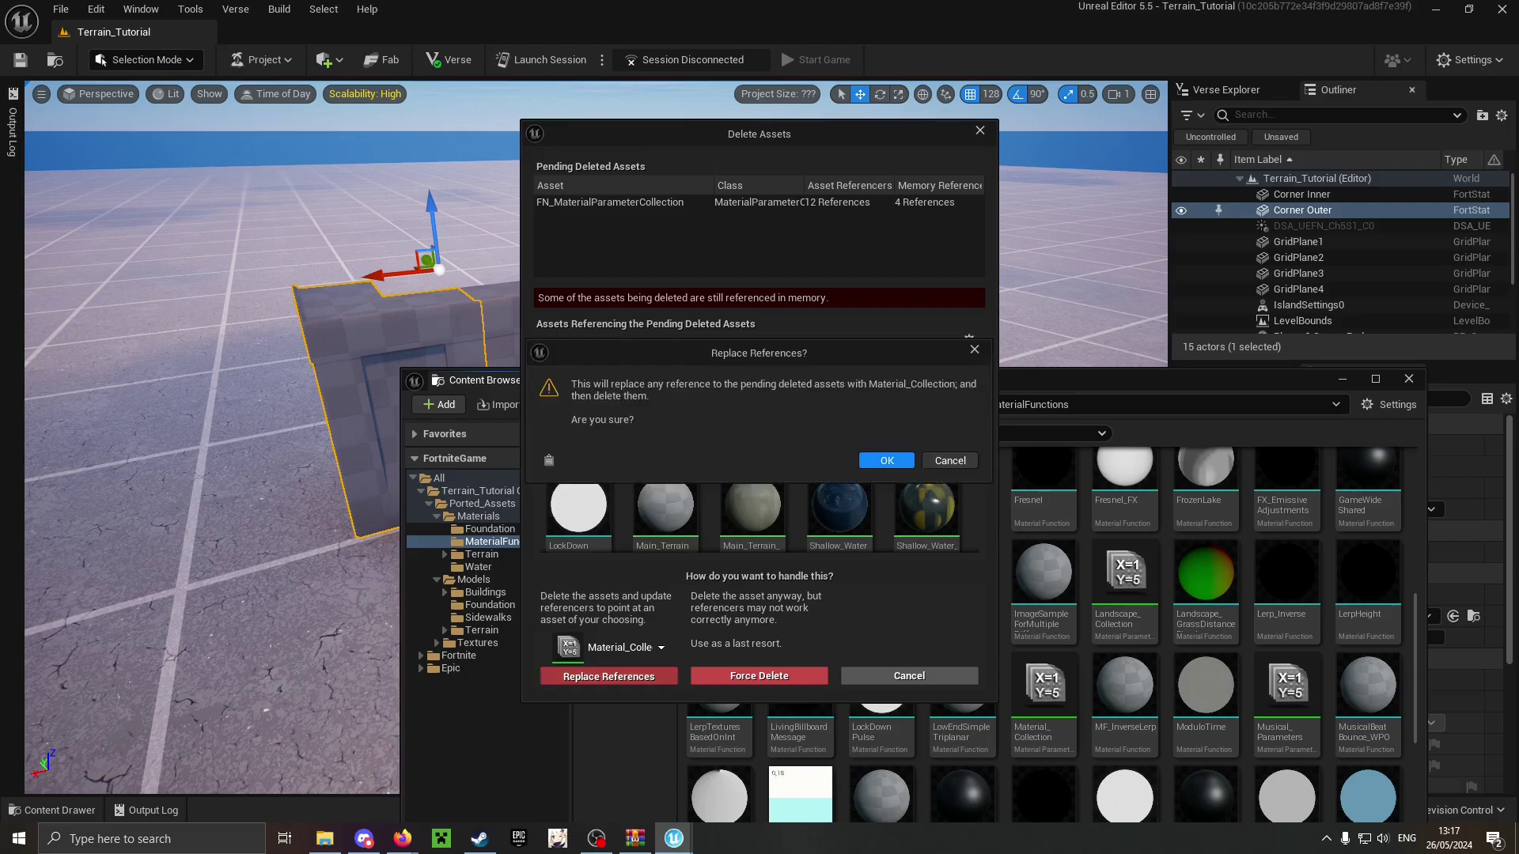
key(Return)
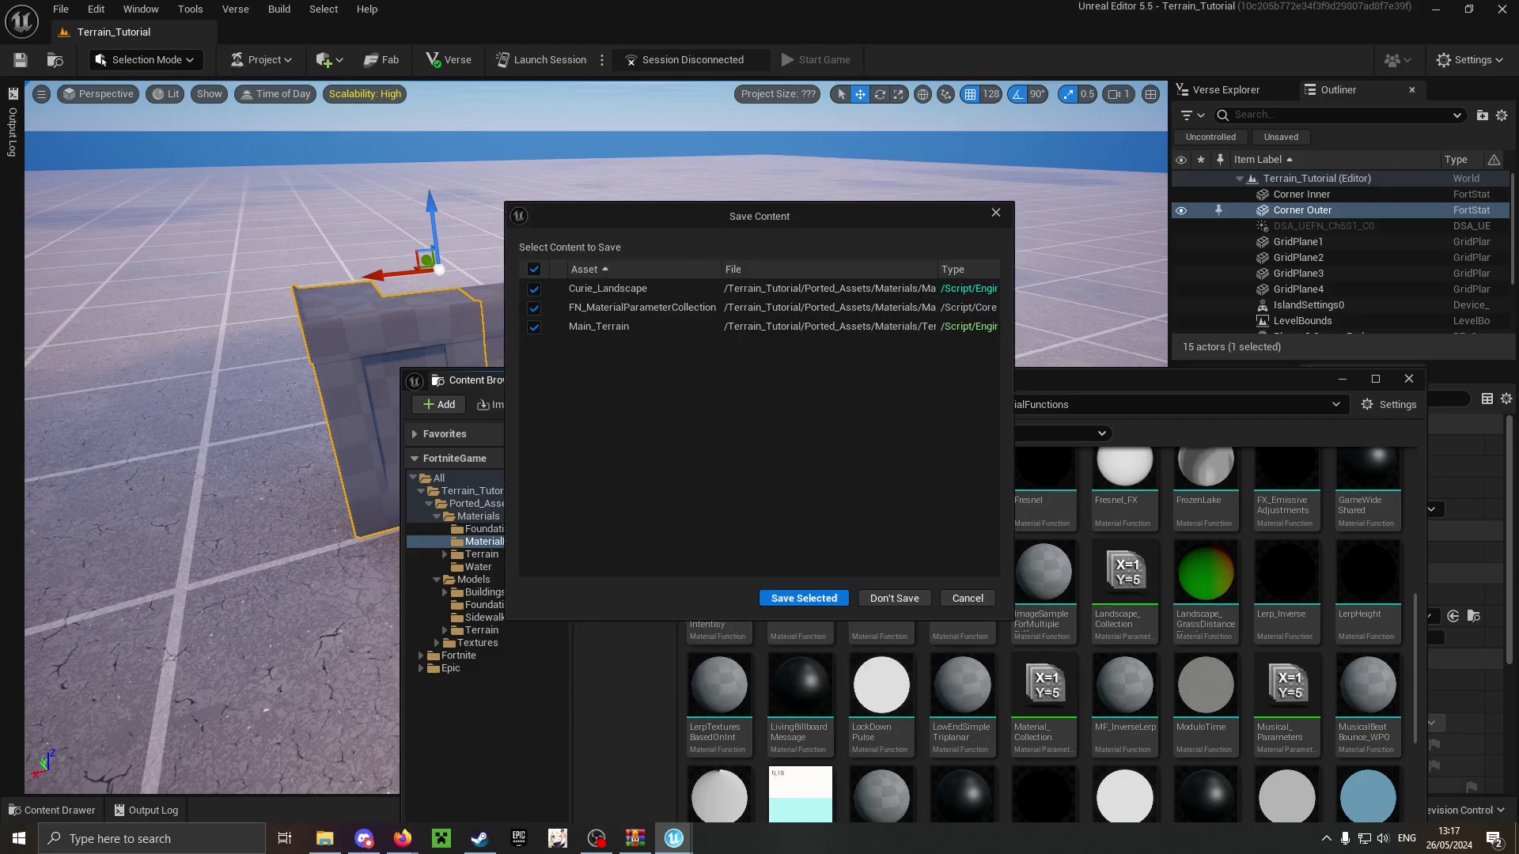
click(803, 597)
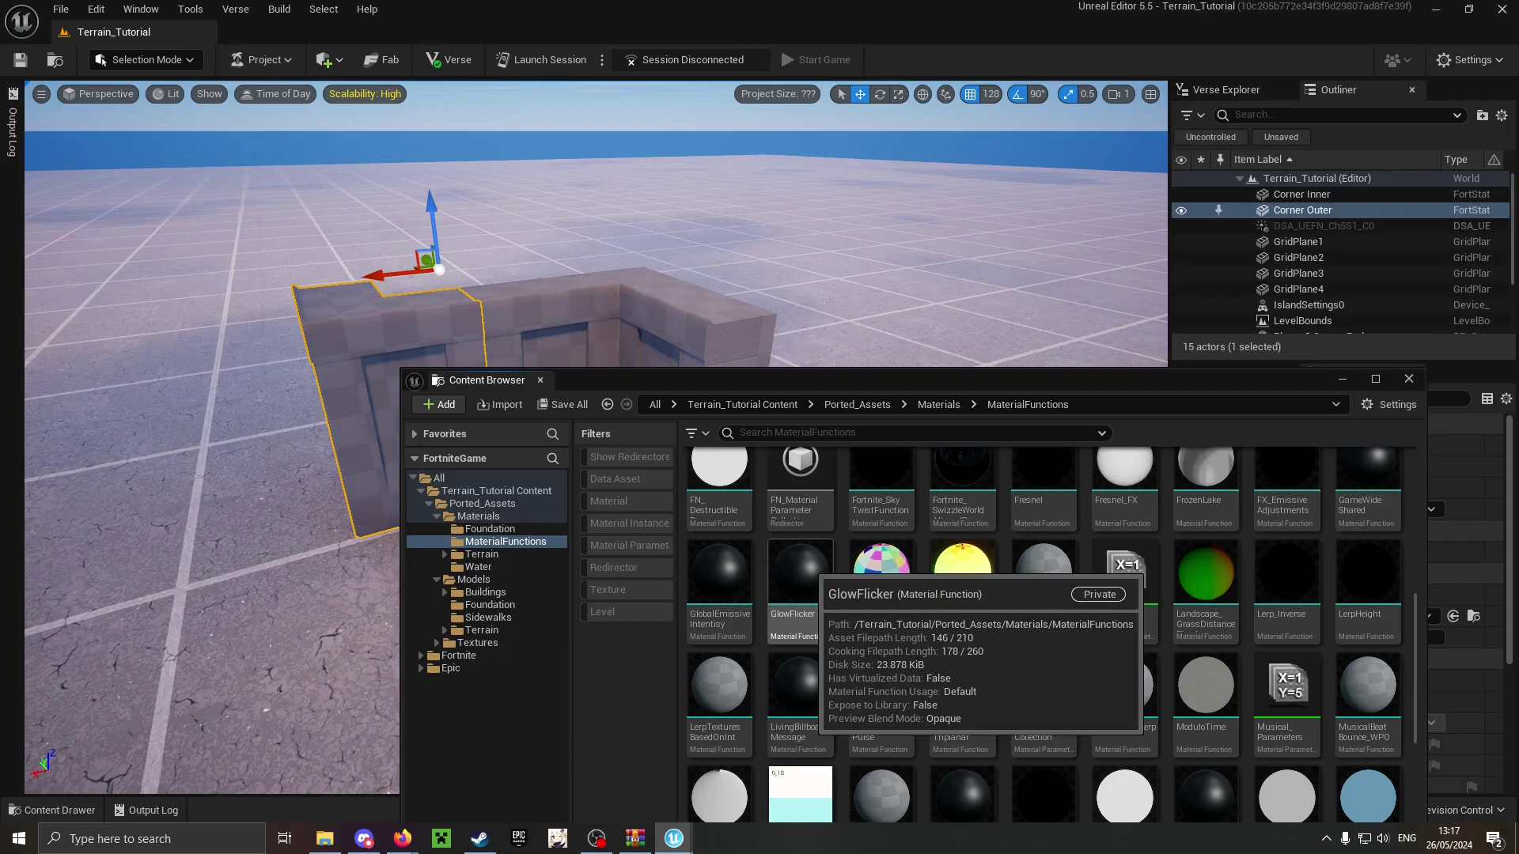
Update the redirector references of FN_MaterialParameterCollection in the MaterialFunctions folder and delete the unreferenced redirector.
drag(904, 386, 872, 287)
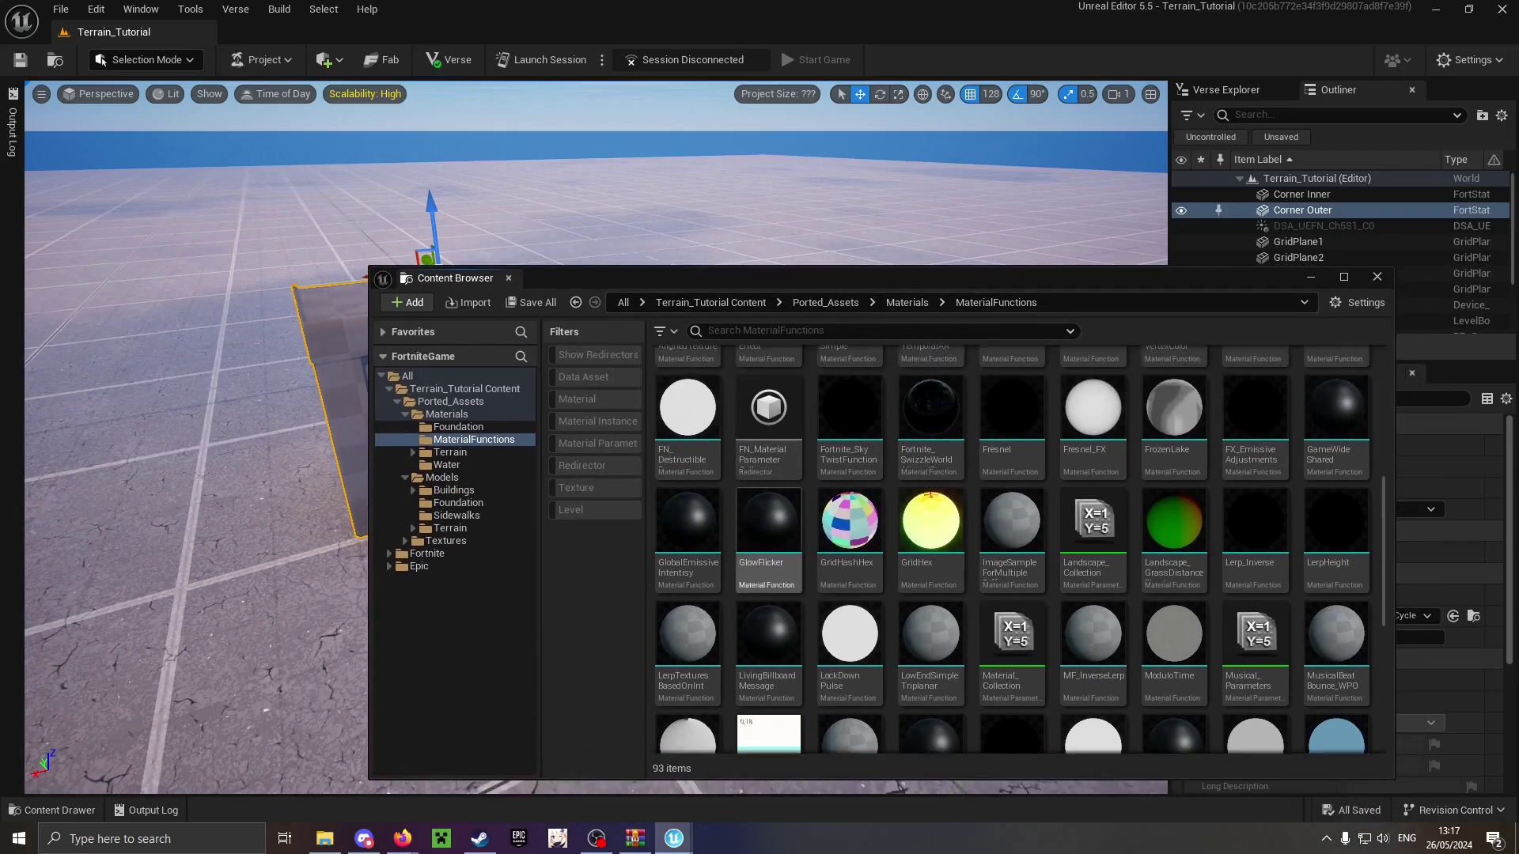
scroll(768, 467, up, 2)
click(768, 466)
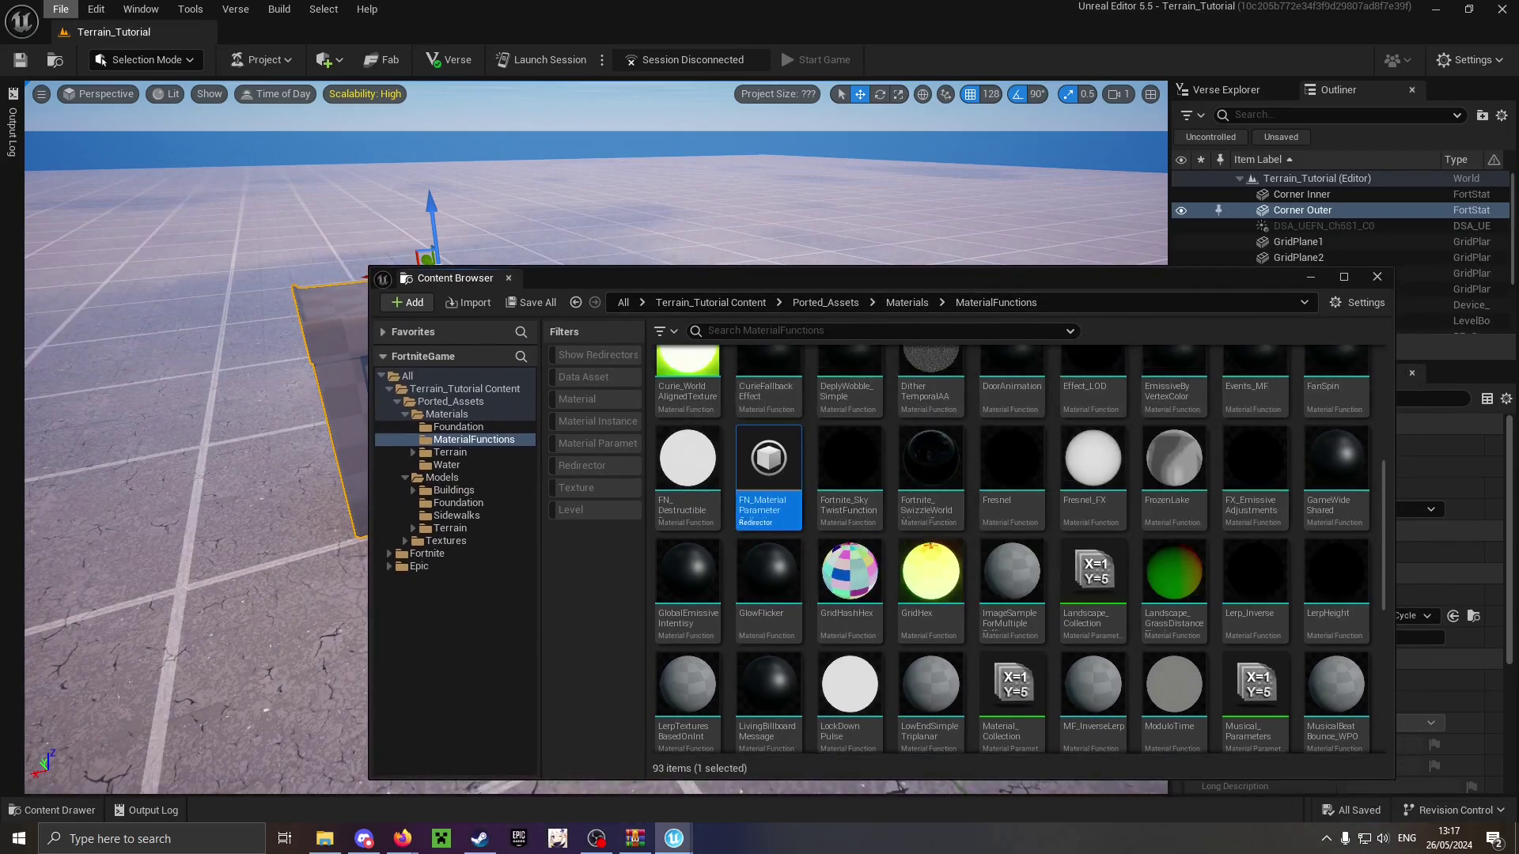
click(60, 9)
click(109, 206)
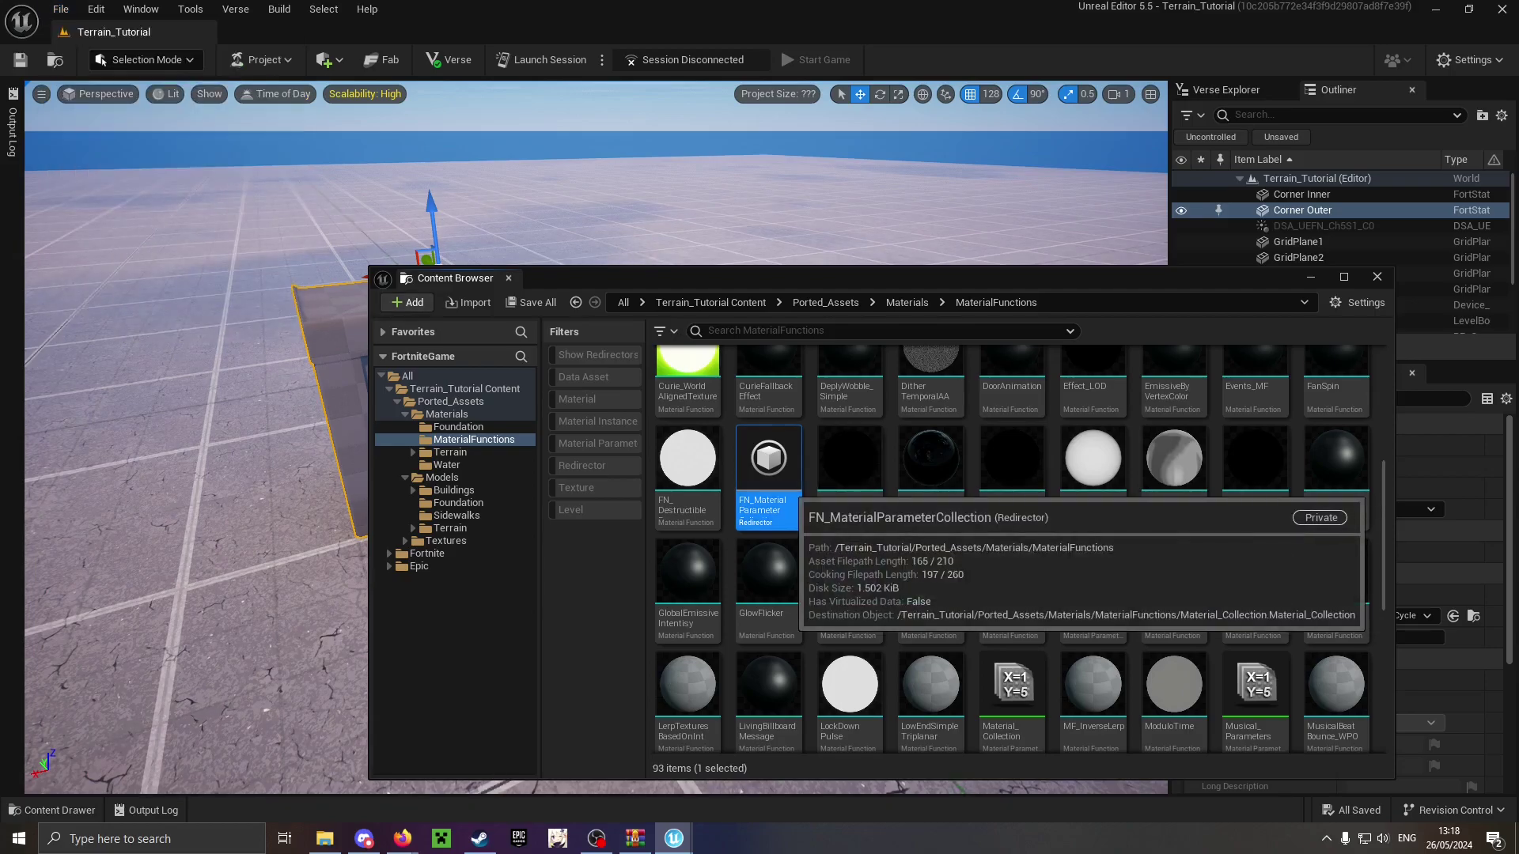
right_click(786, 489)
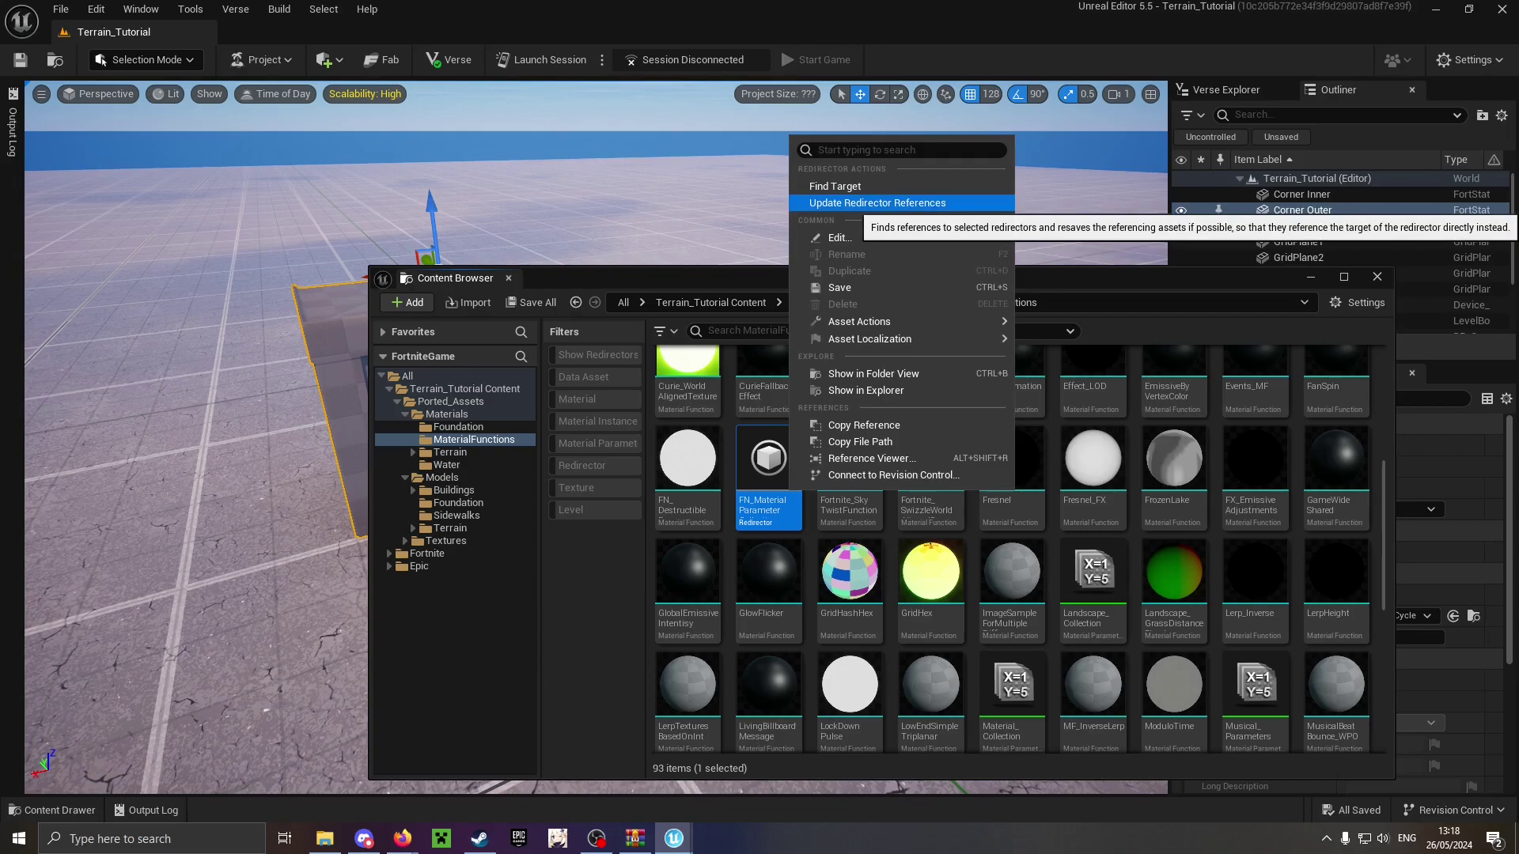
click(862, 204)
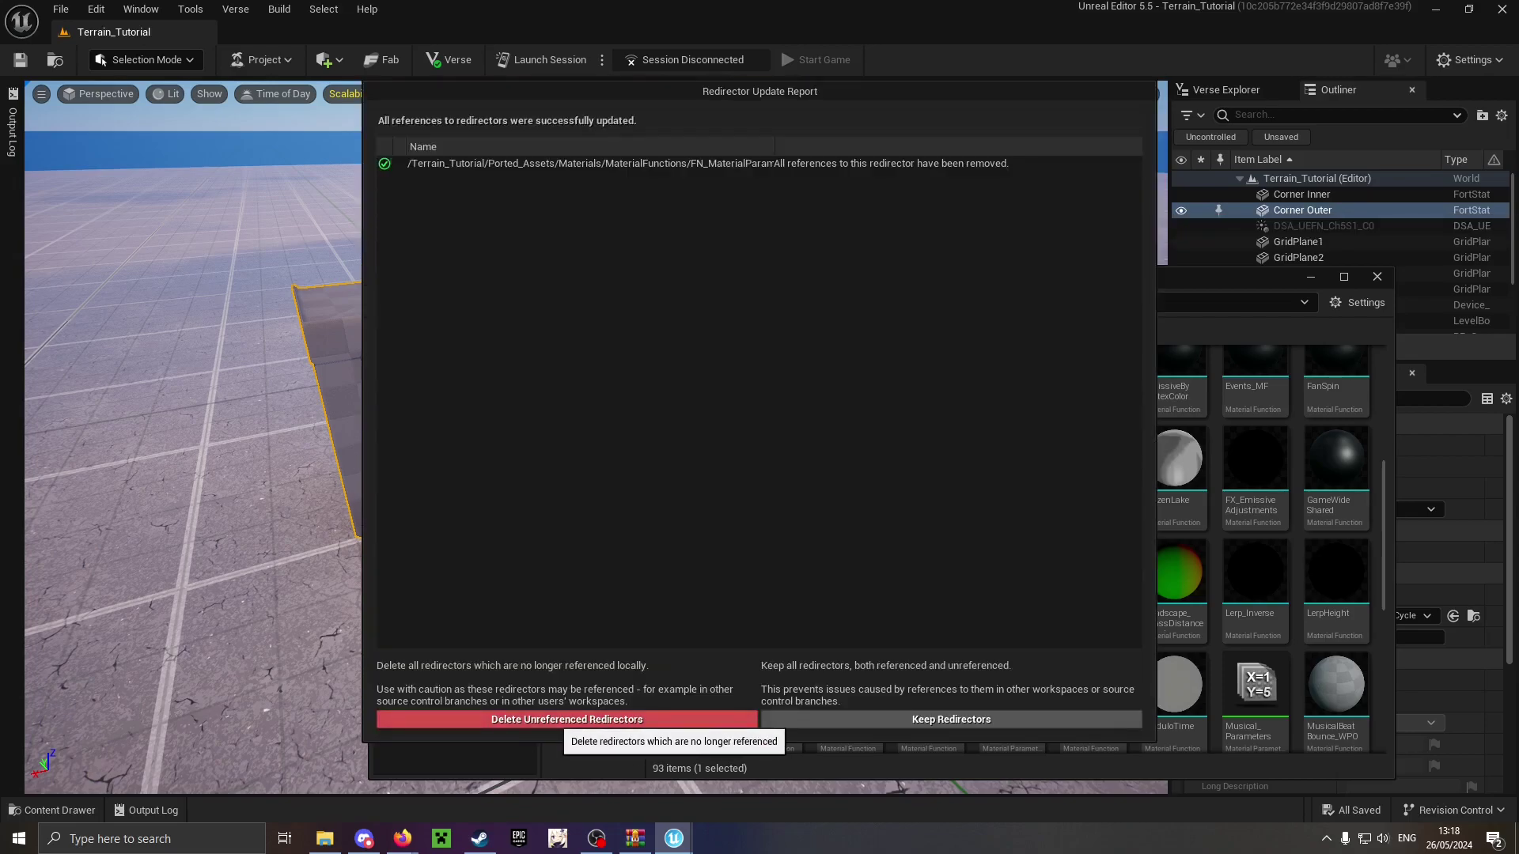
click(582, 719)
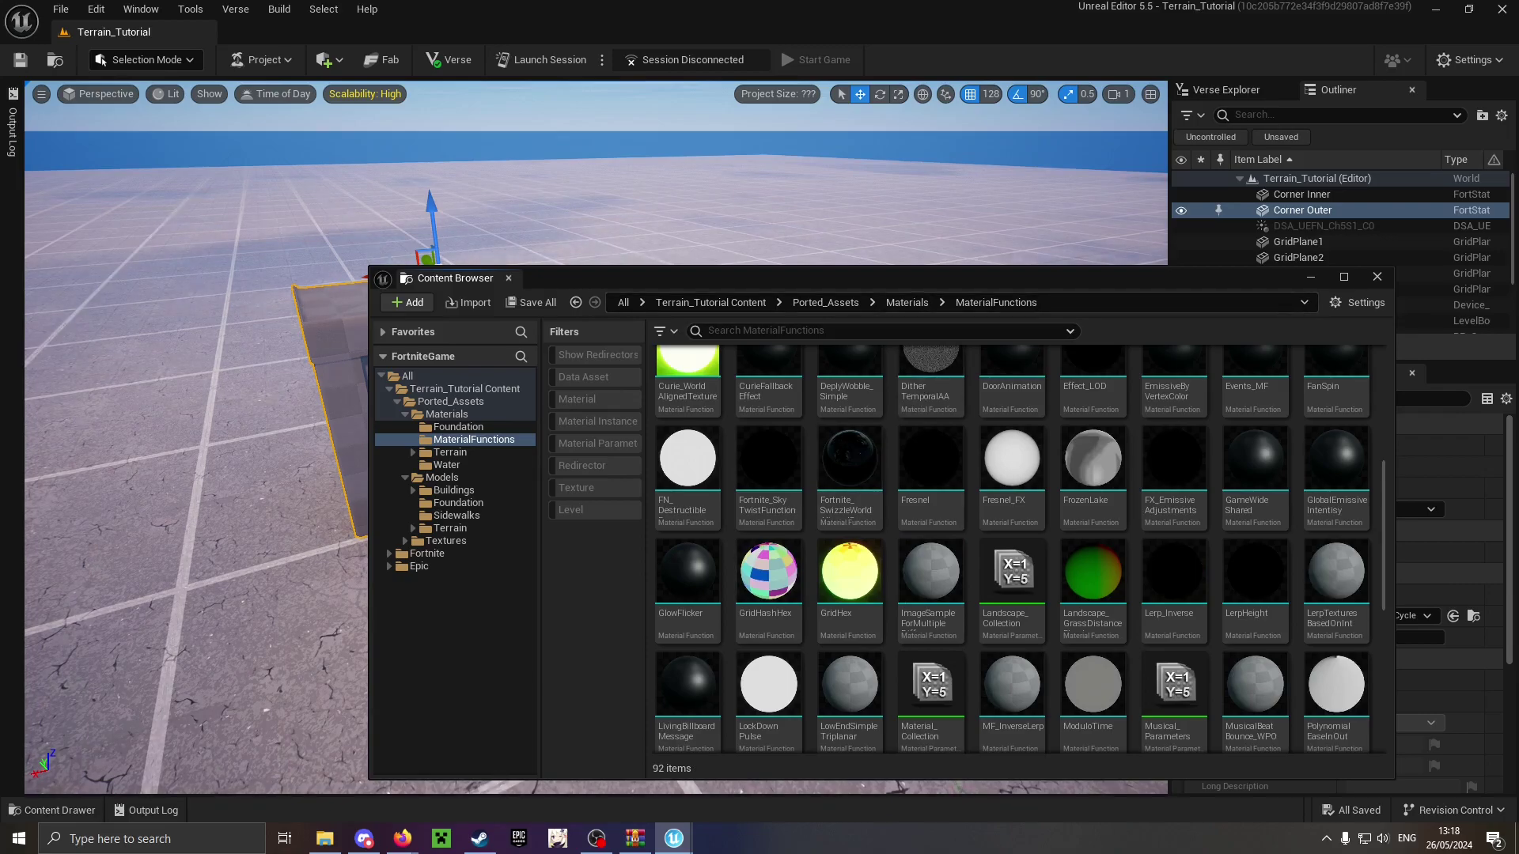
Duplicate the Material_Collection asset in the MaterialFunctions folder, keeping the default name for the copy.
drag(857, 286, 942, 425)
click(669, 311)
right_drag(669, 312, 633, 380)
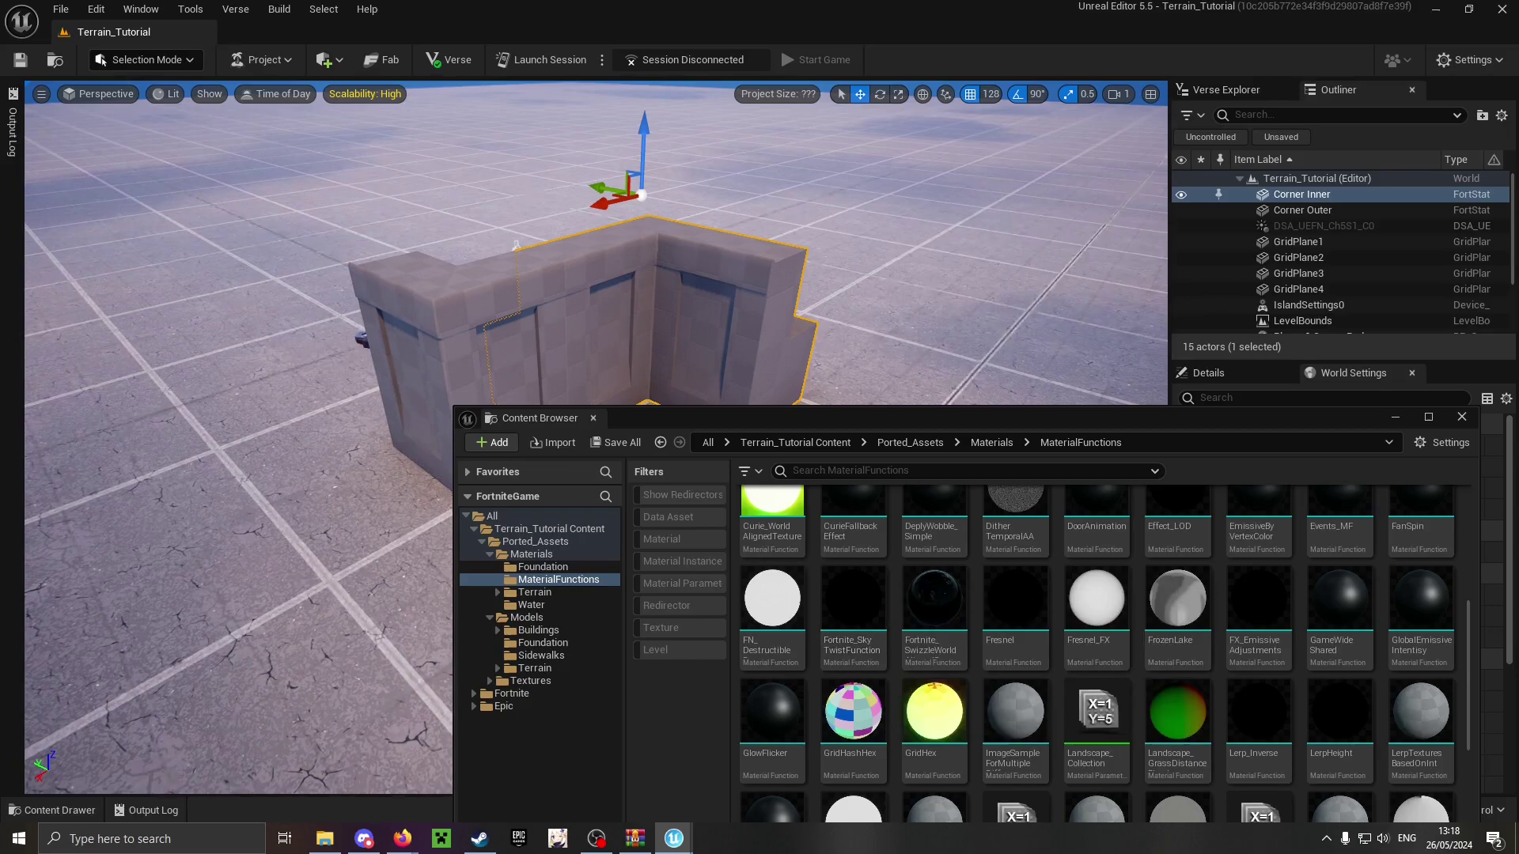
scroll(1016, 696, down, 3)
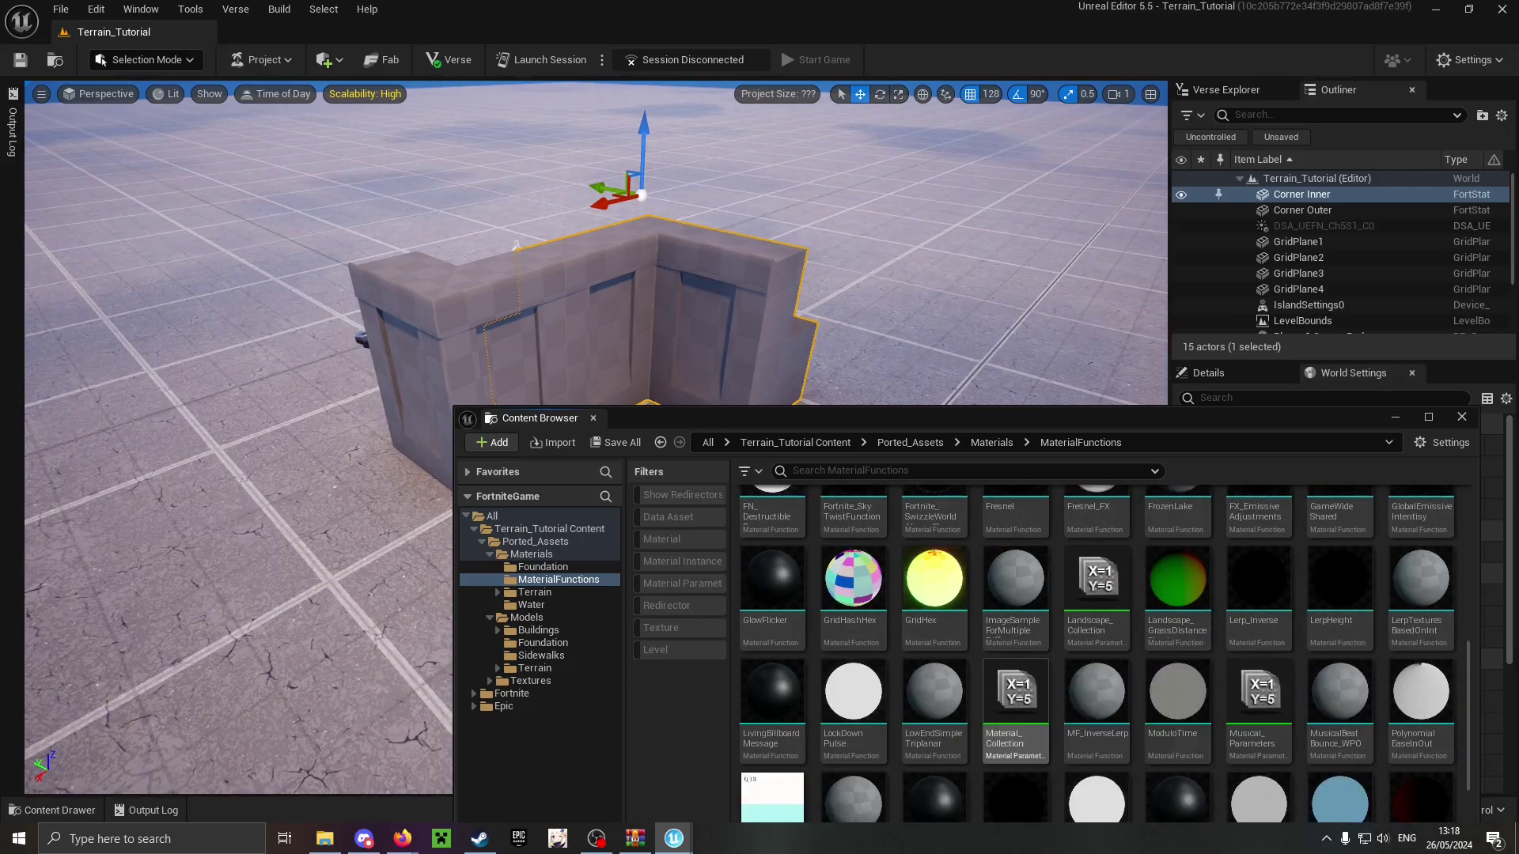
right_click(1015, 696)
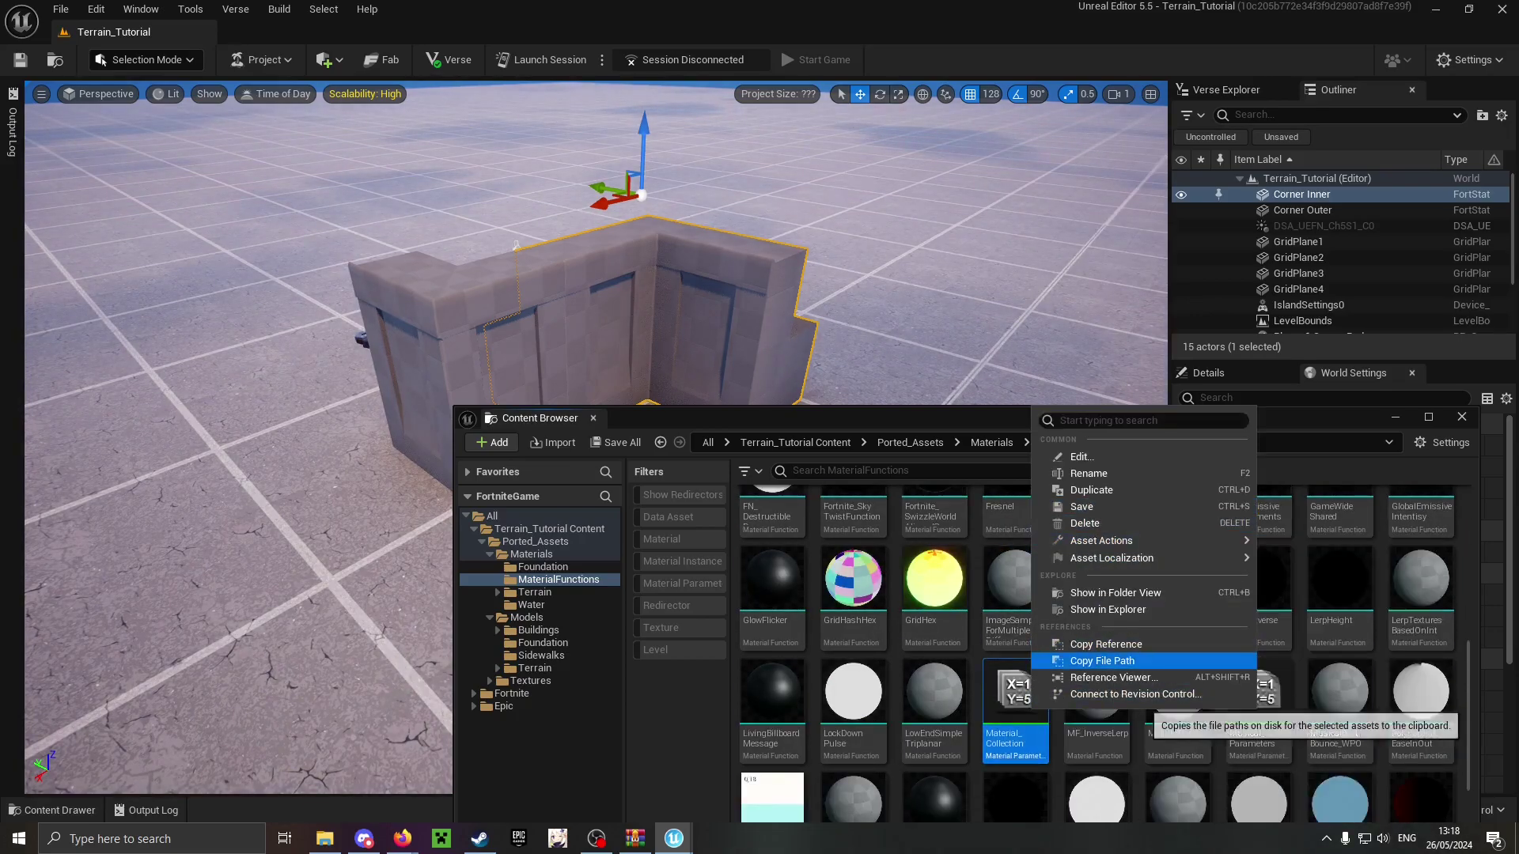
click(1092, 490)
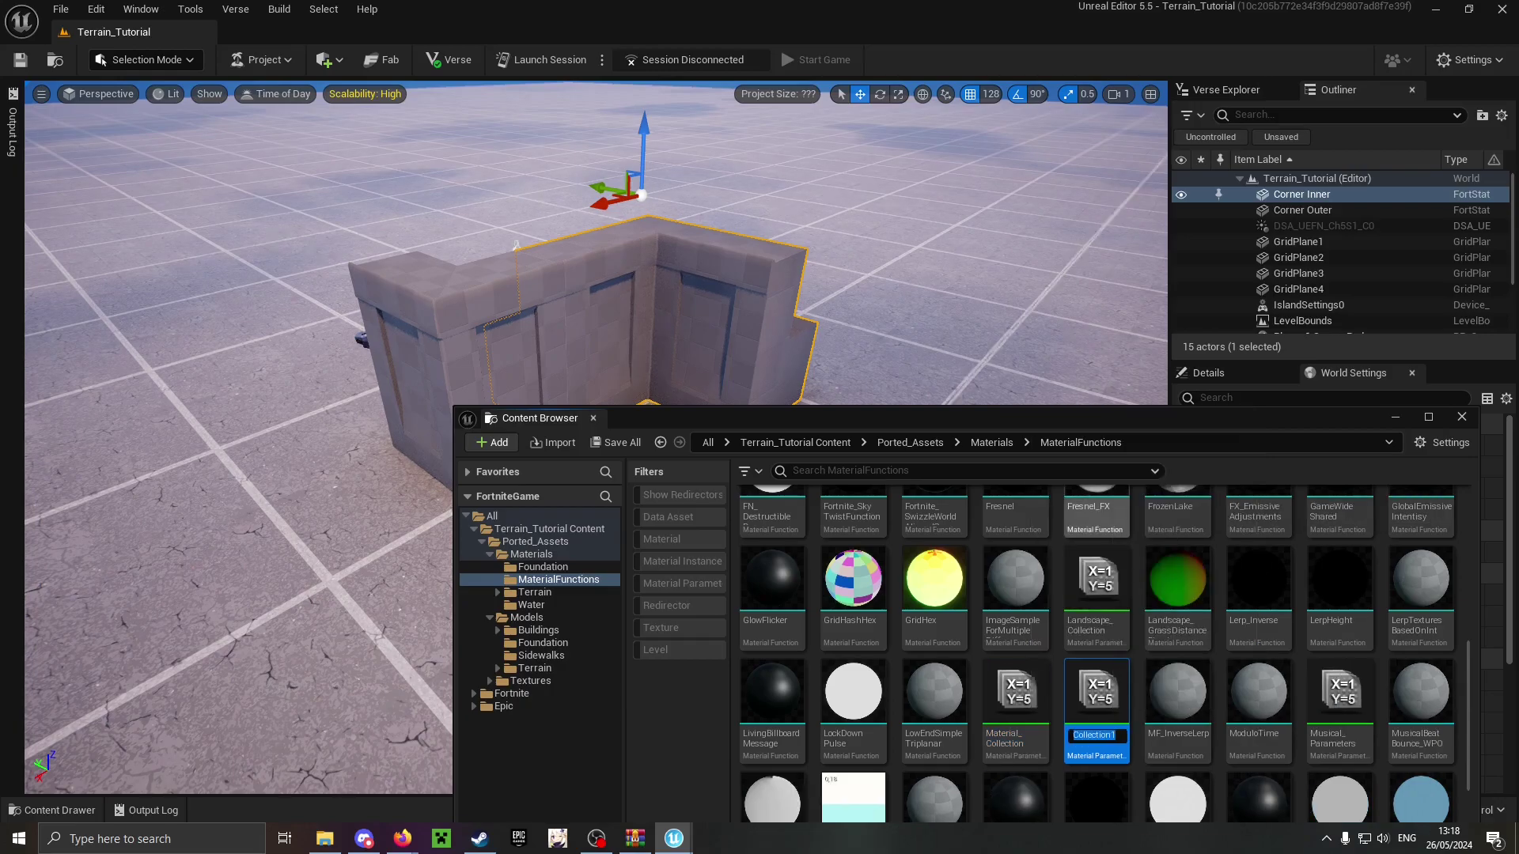
key(Return)
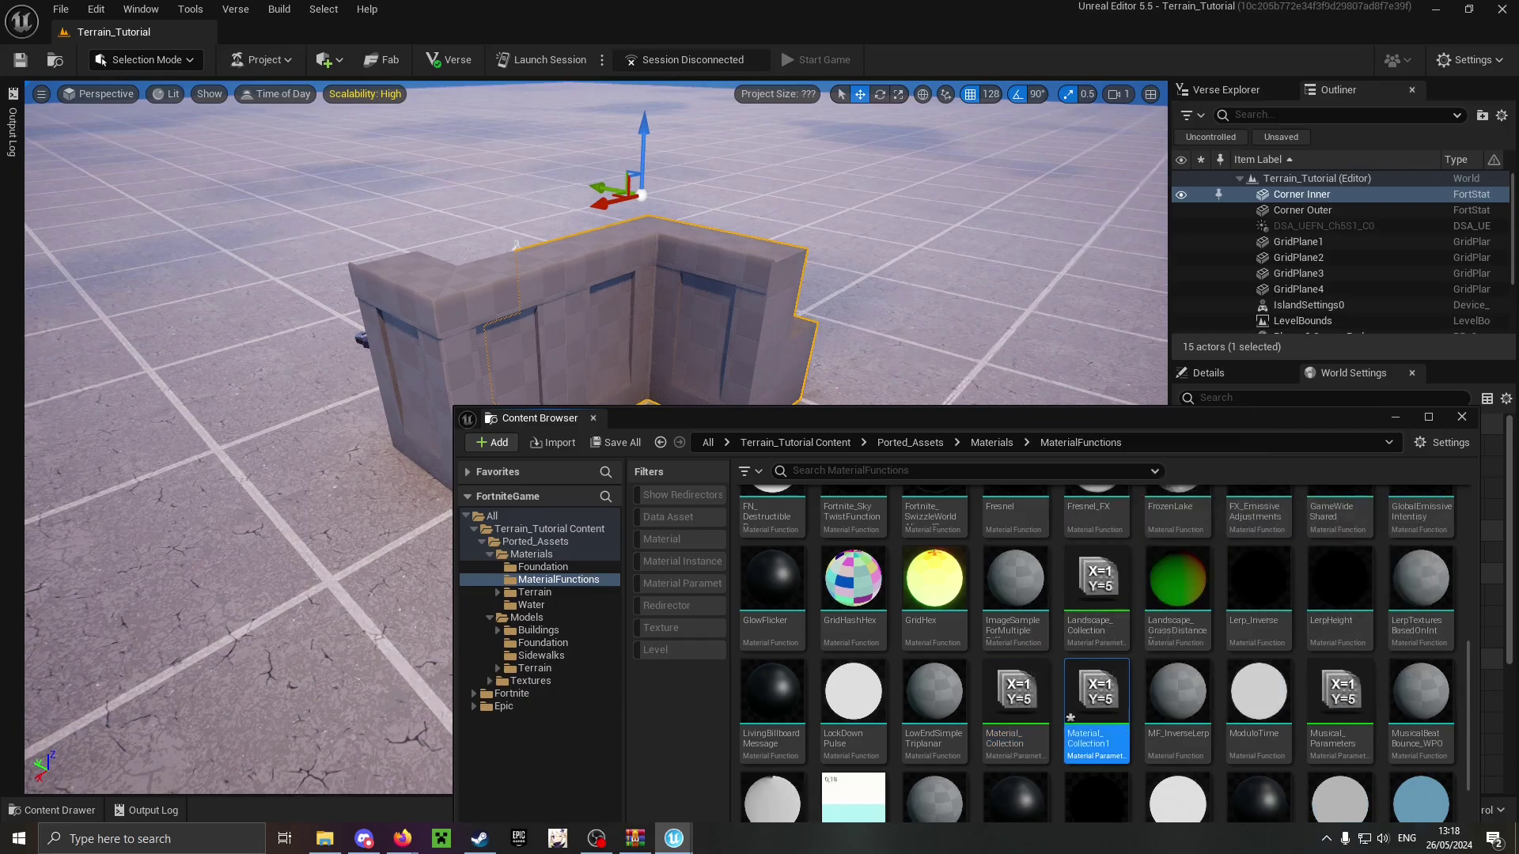
Show the references of the original Material_Collection and locate its referencer Athena_Snow_01 in the Content Browser.
click(1016, 705)
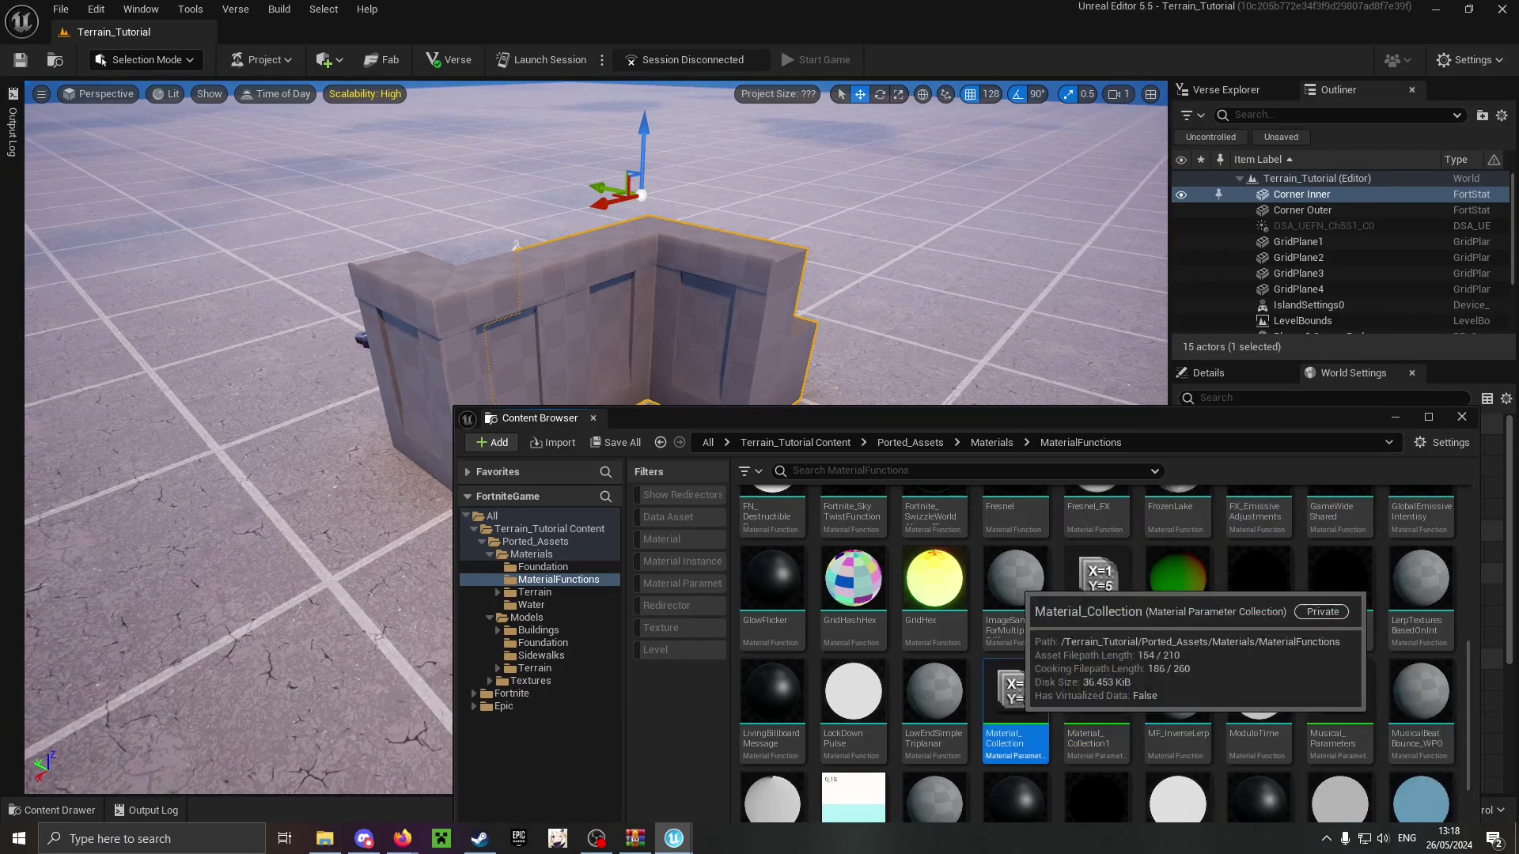
right_click(1016, 705)
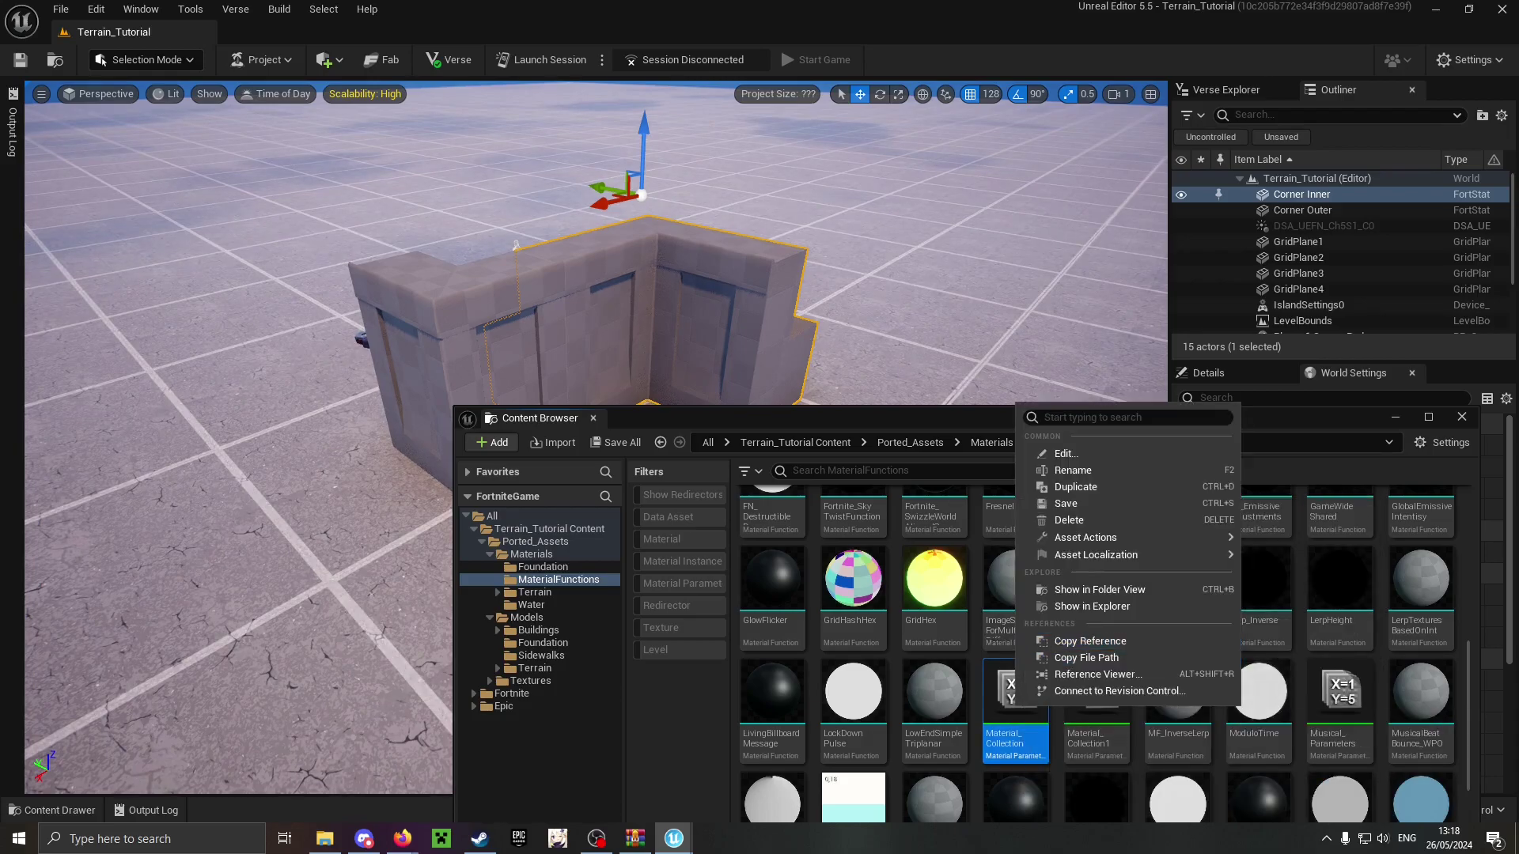
click(1153, 674)
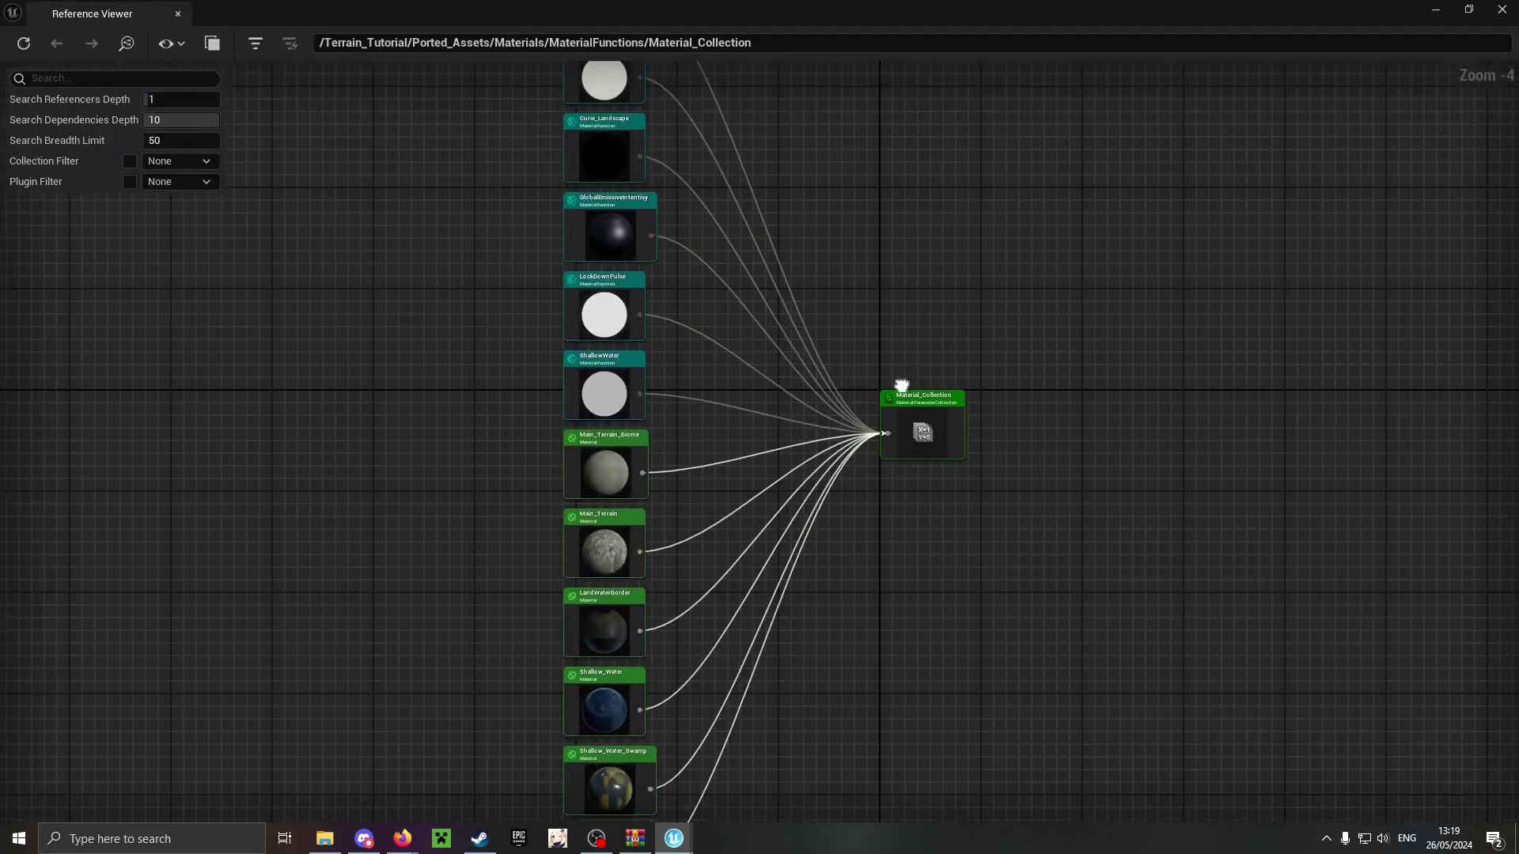
right_drag(902, 385, 1075, 722)
right_drag(1020, 596, 972, 491)
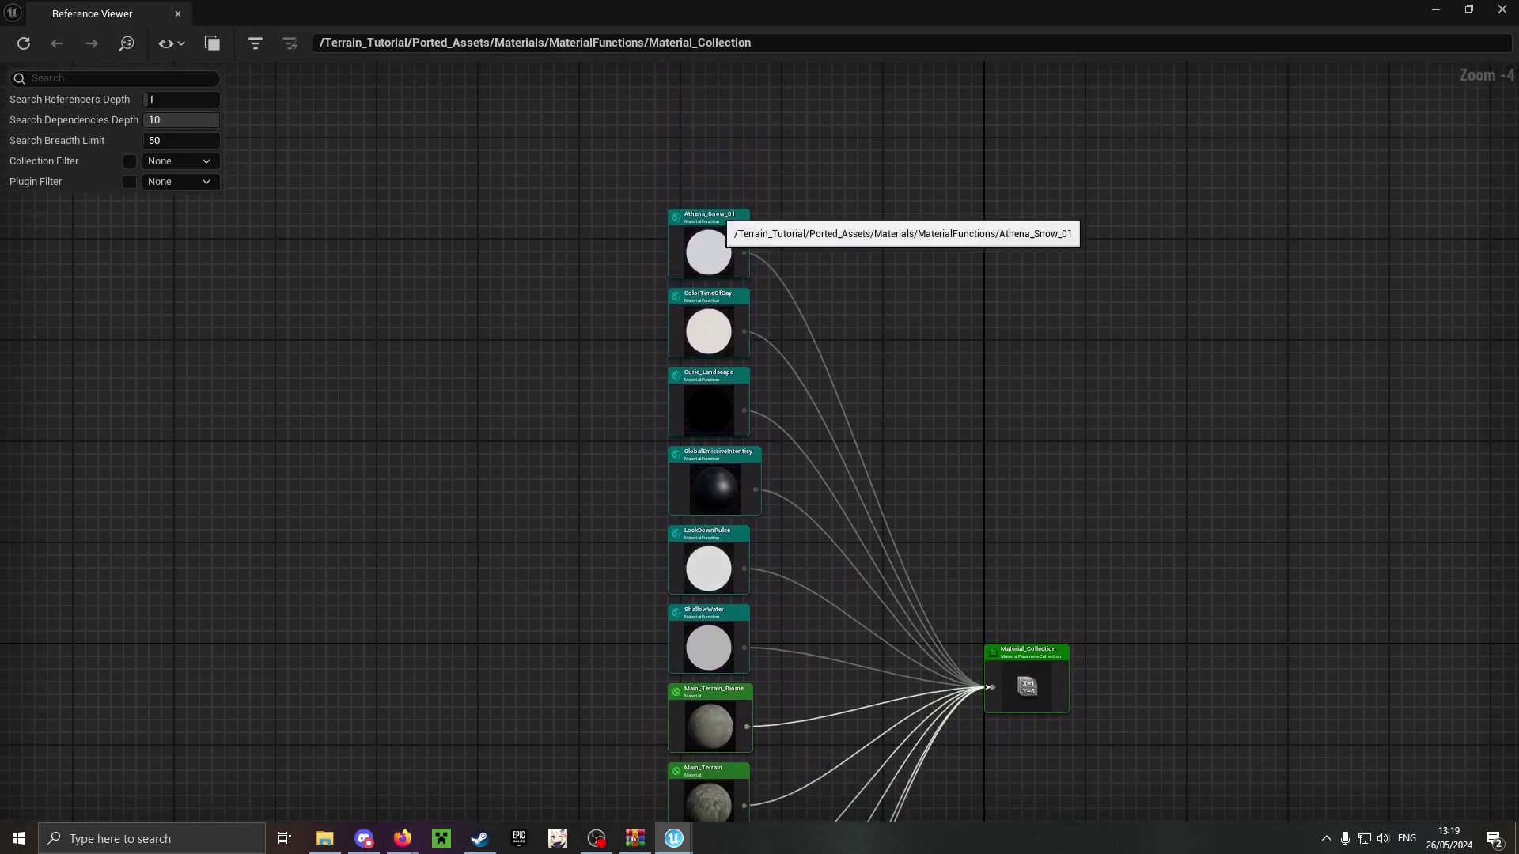
right_click(712, 218)
click(759, 268)
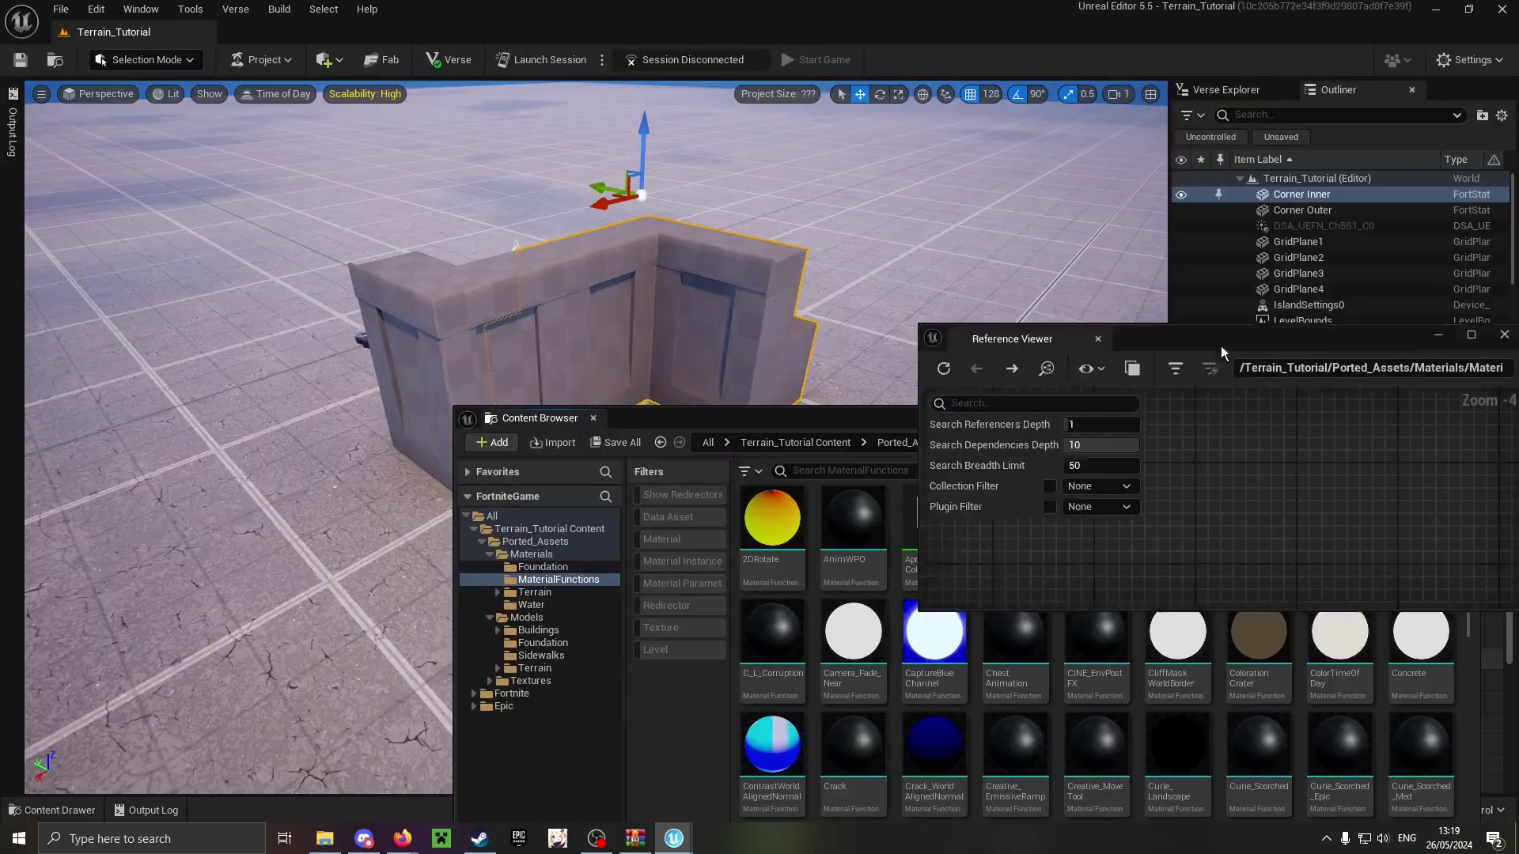
Open the Athena_Snow_01 material function and find its collection parameter node by searching the graph for "collec".
drag(934, 417, 804, 261)
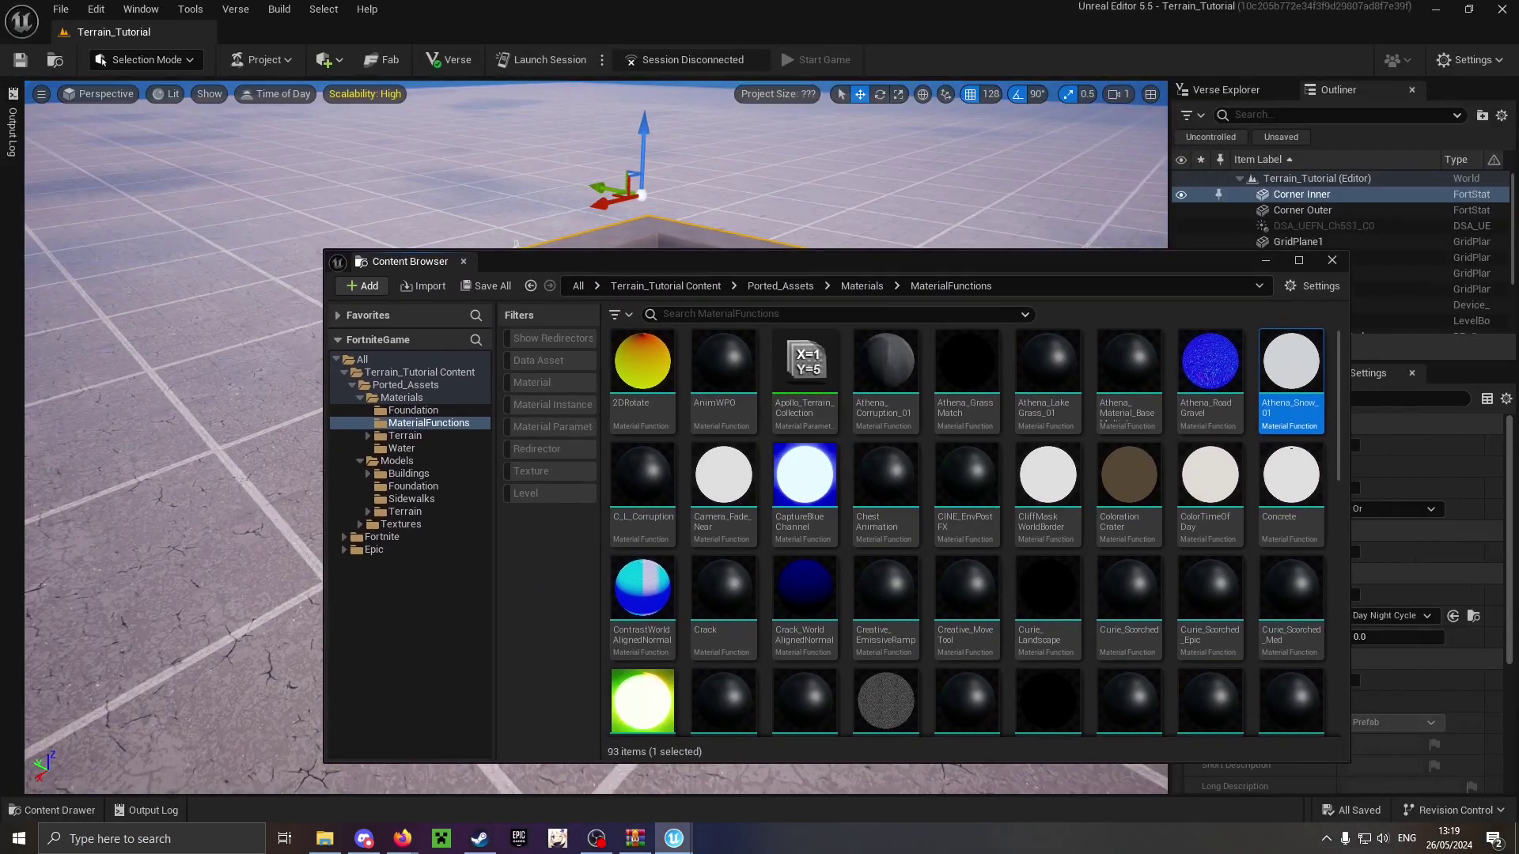
double_click(1290, 364)
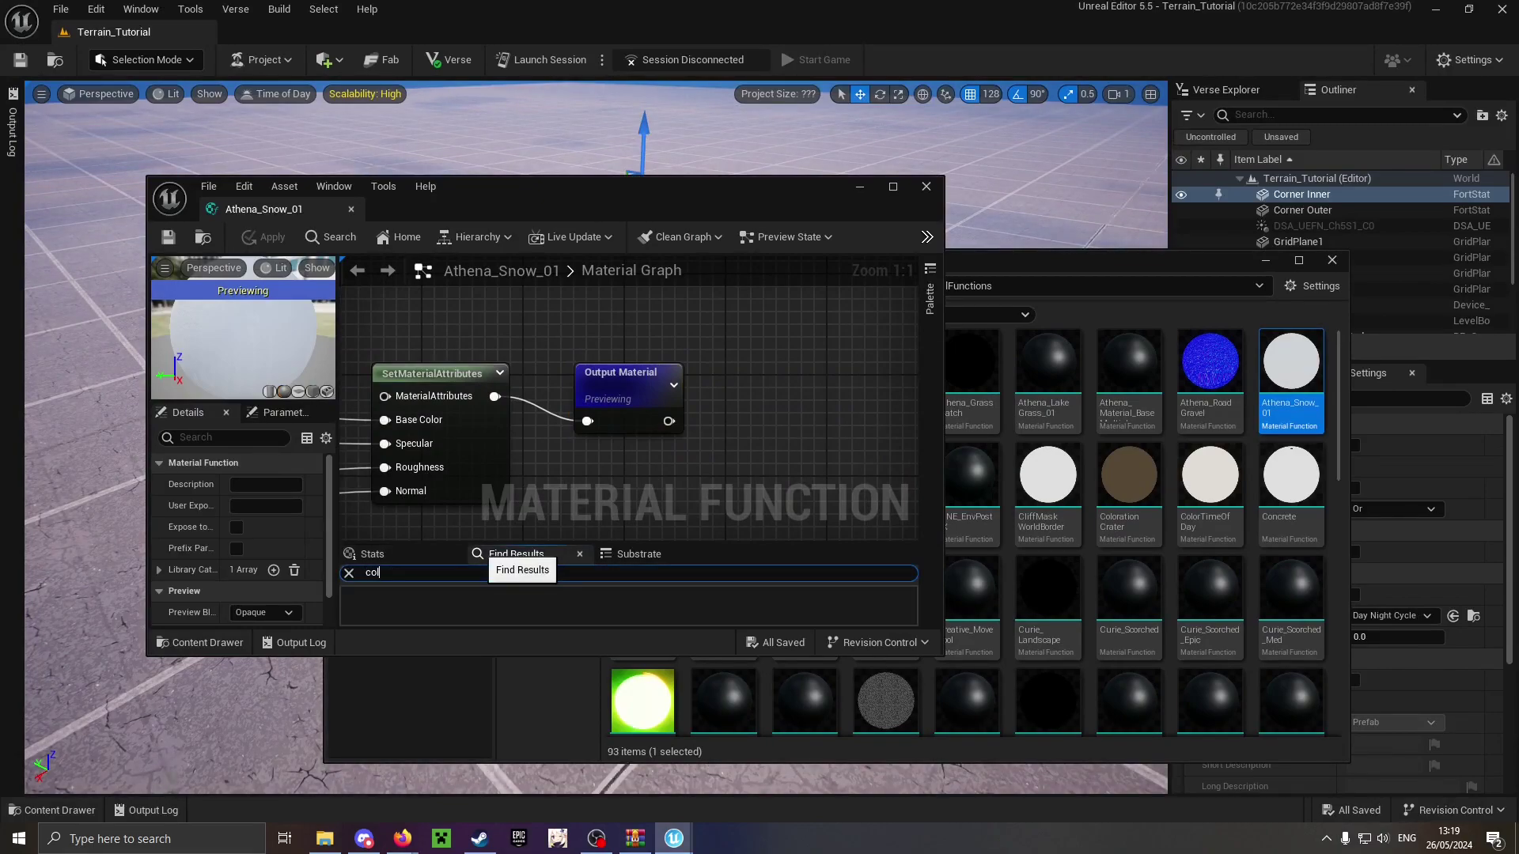
key(Return)
click(431, 605)
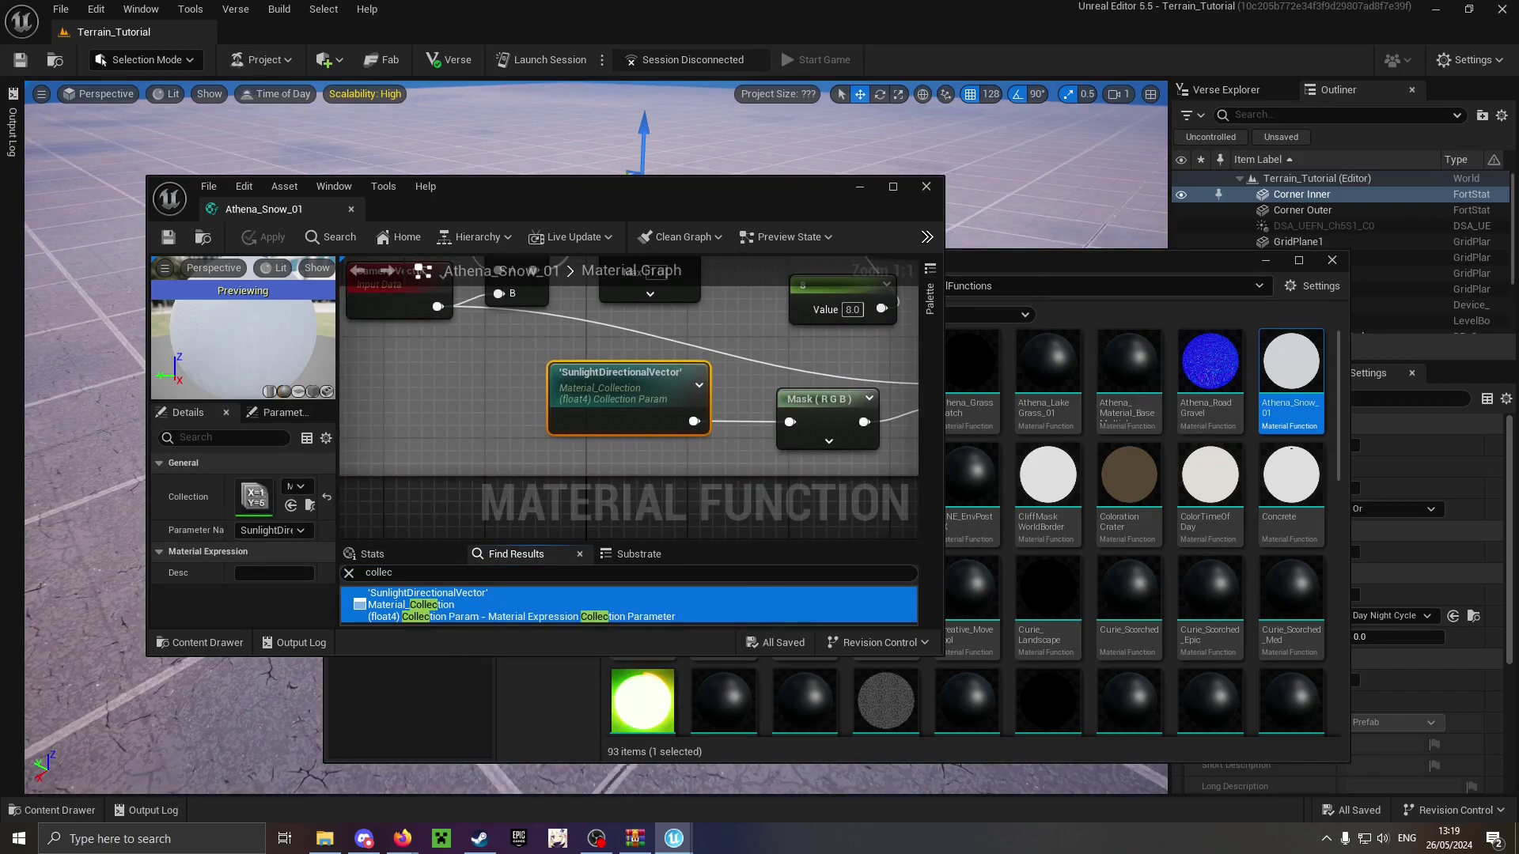
Assign Material_Collection1 as the collection of the SunlightDirectionalVector node and close the Athena_Snow_01 material function.
drag(1023, 268, 1191, 249)
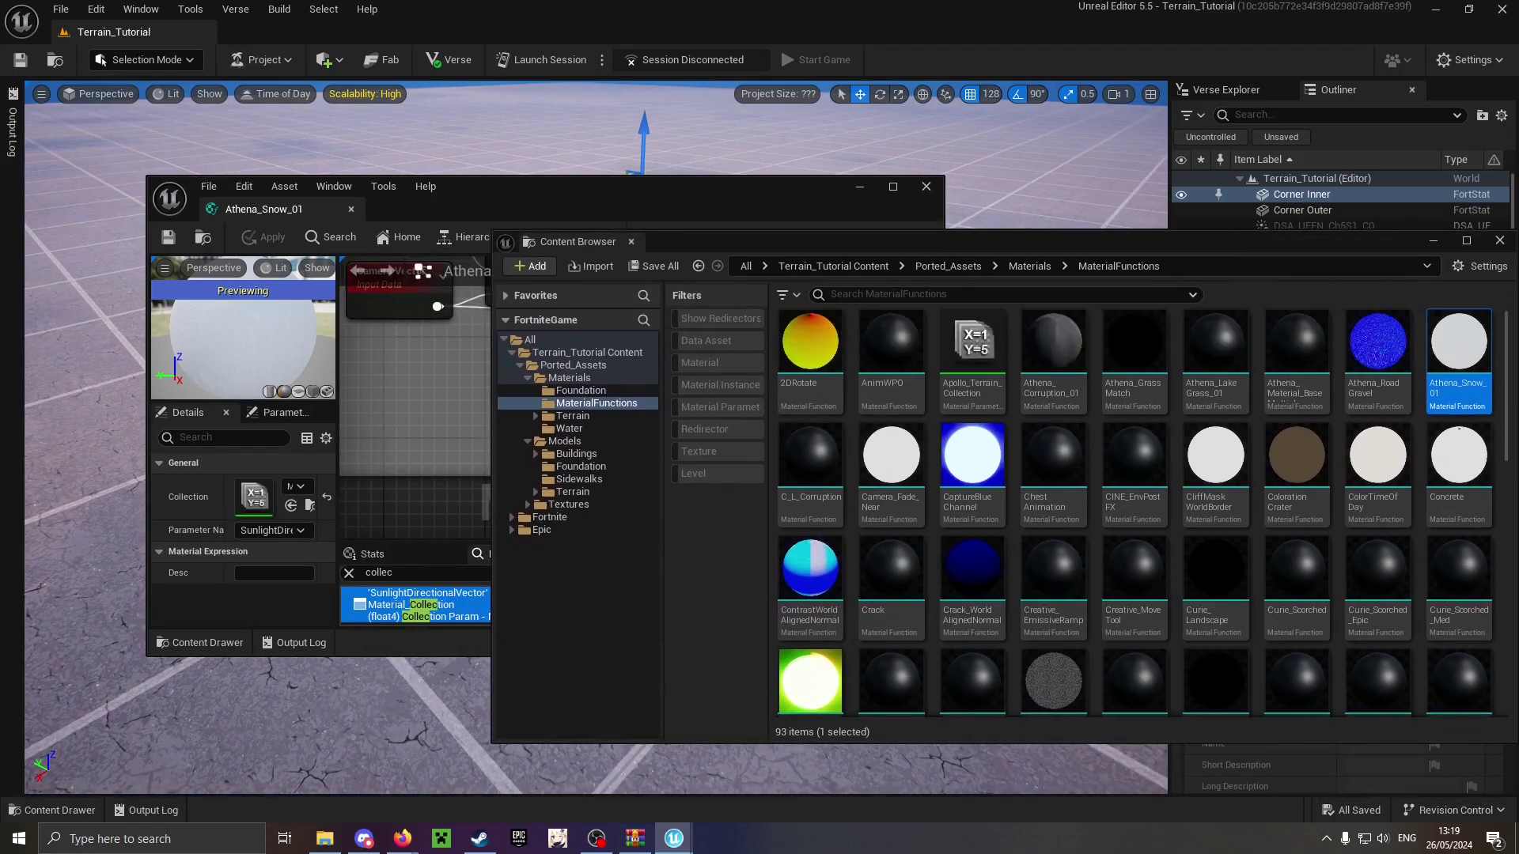
scroll(1139, 514, down, 6)
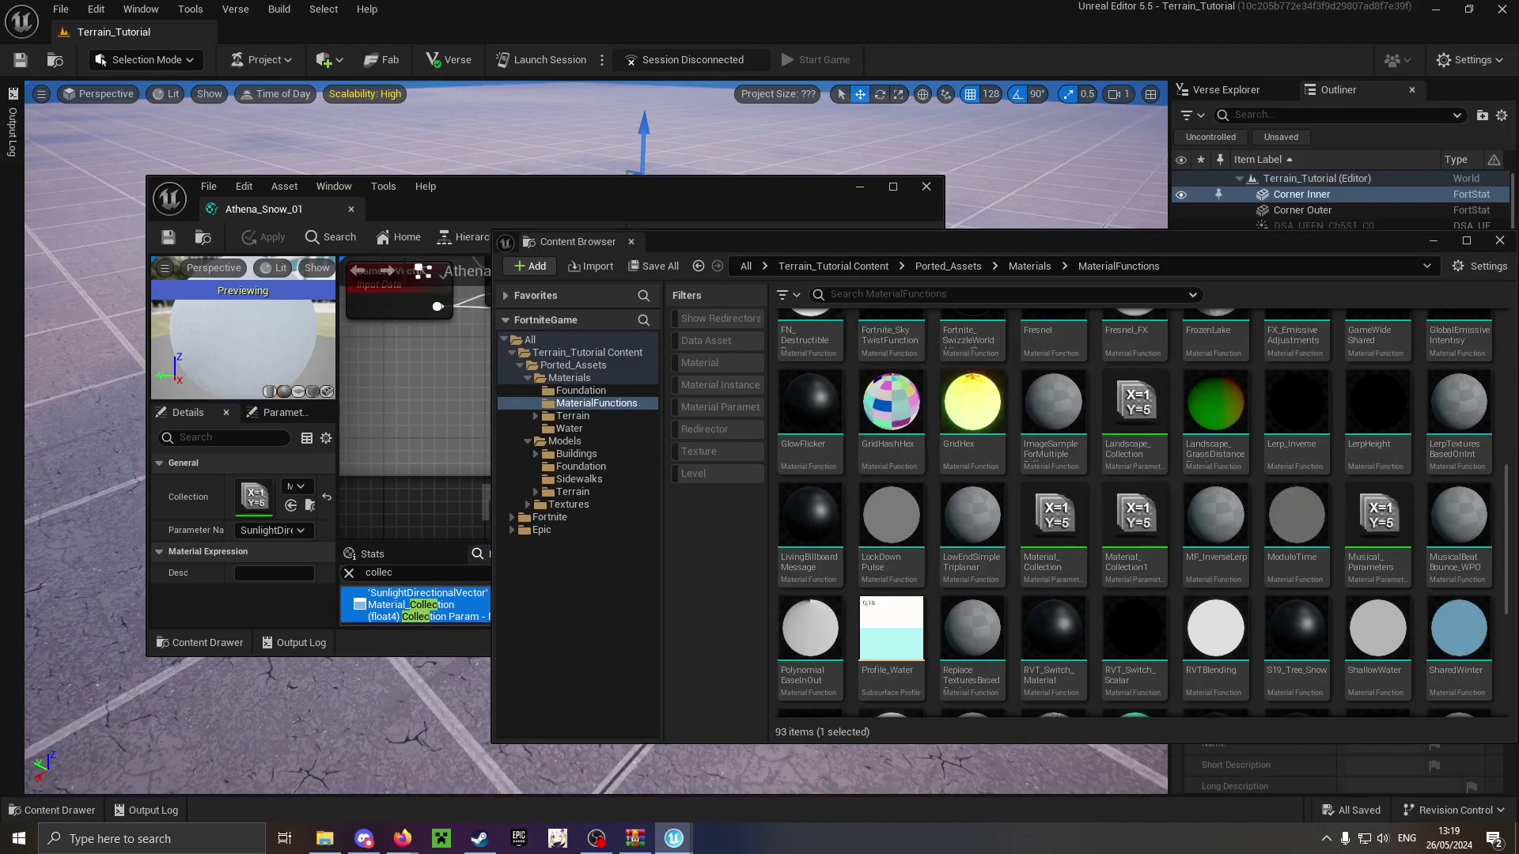
drag(1134, 518, 261, 497)
click(411, 411)
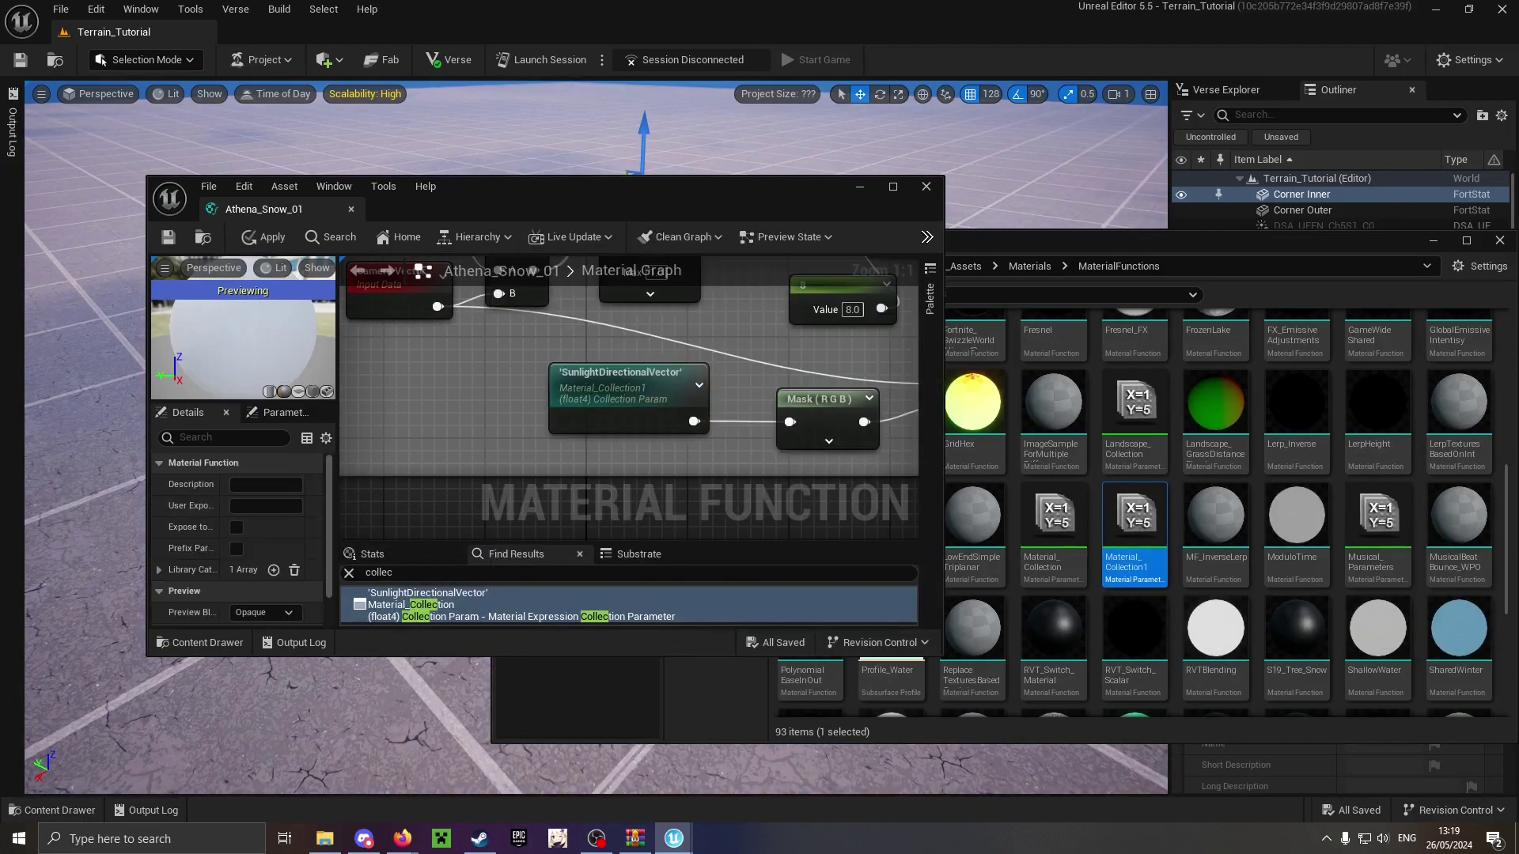
click(628, 396)
click(925, 186)
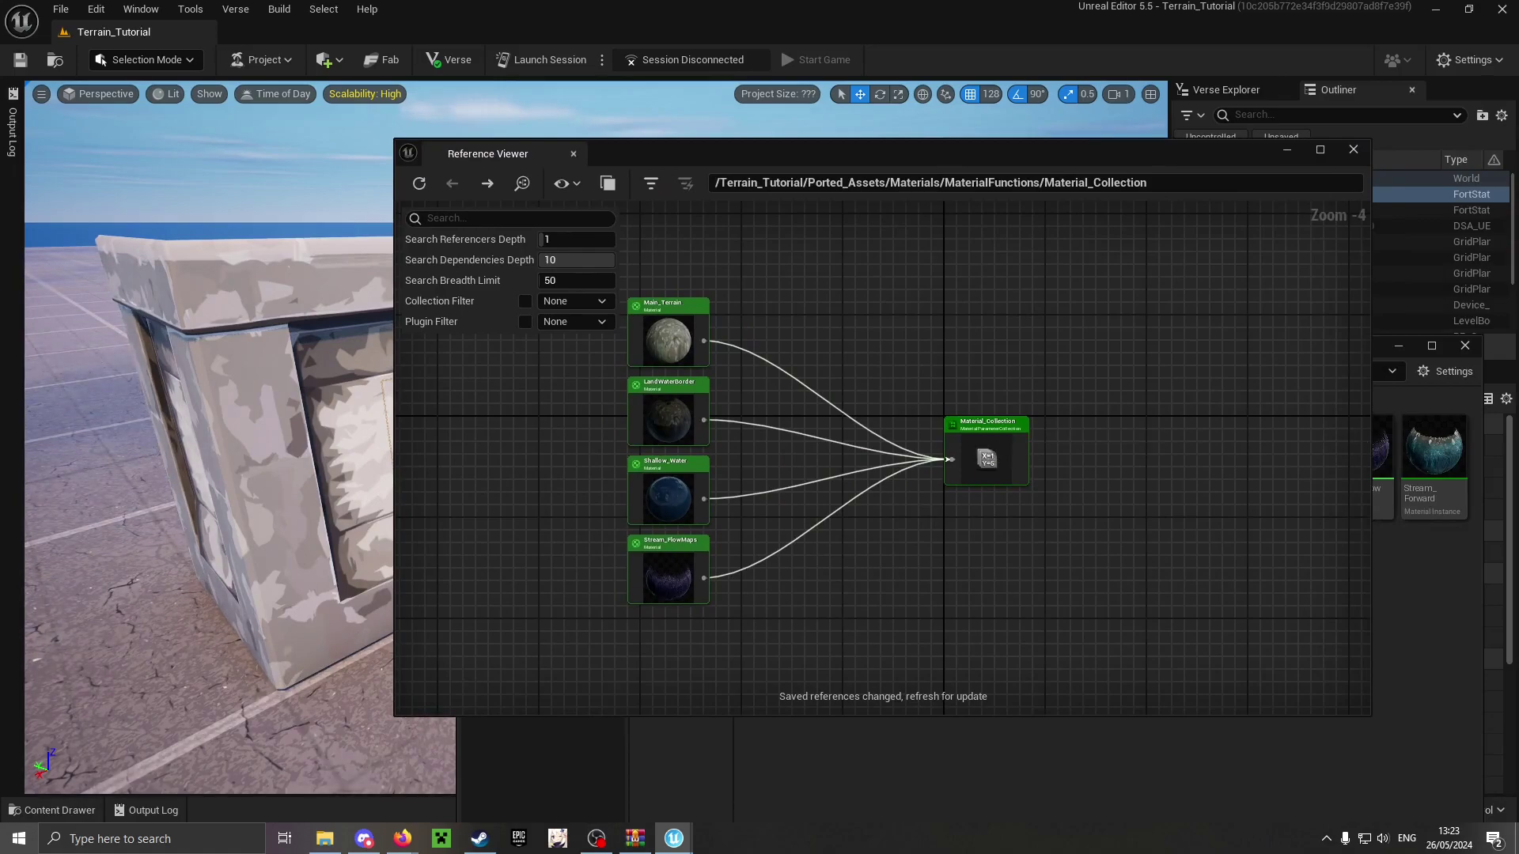
Locate the Main_Terrain material in the Content Browser from the referencers of Material_Collection.
scroll(790, 380, up, 2)
right_drag(790, 379, 1034, 386)
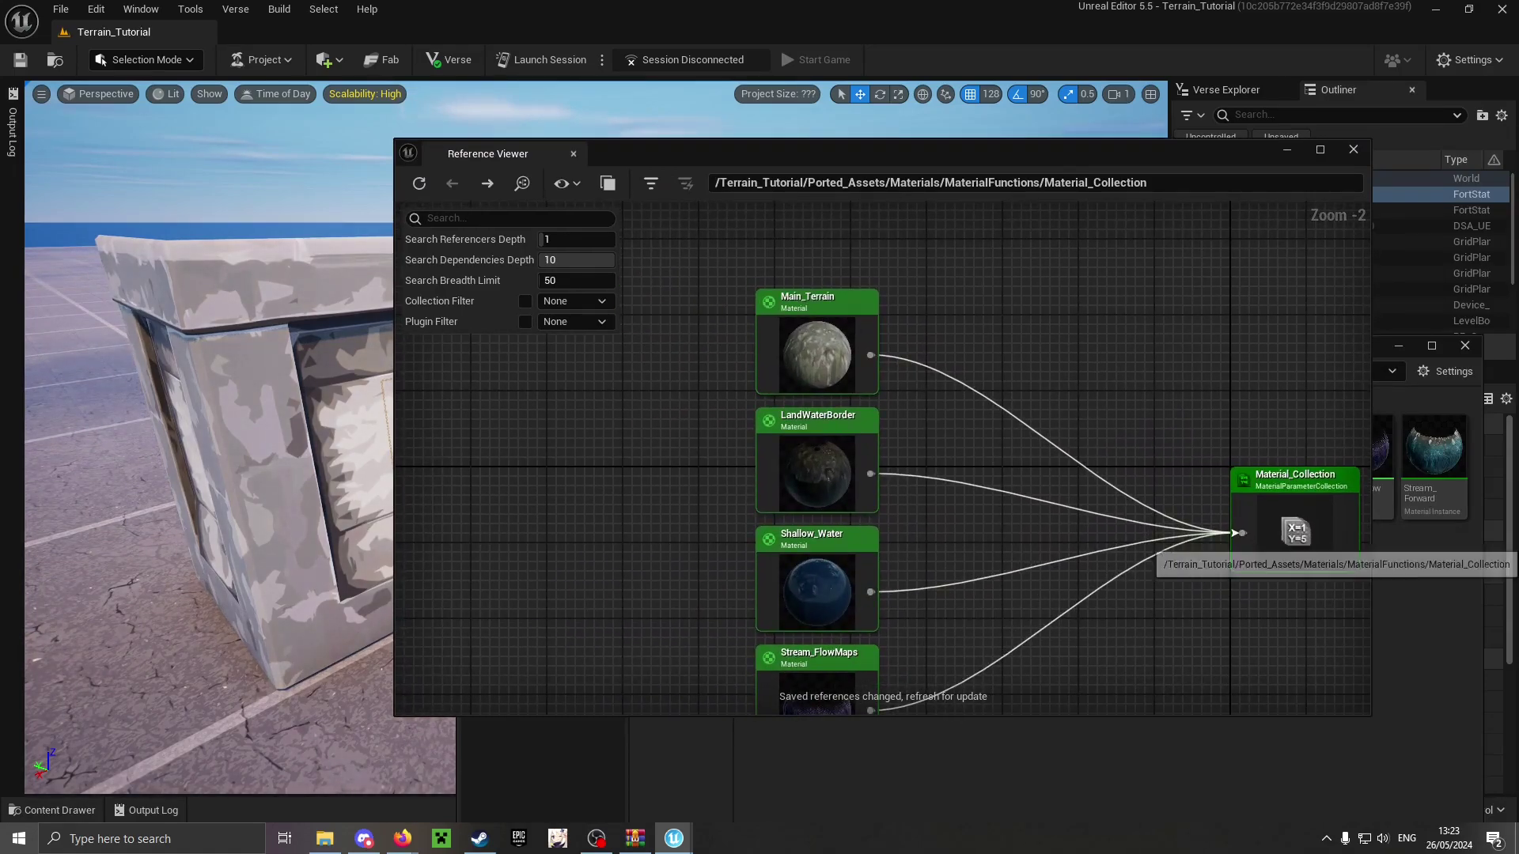
double_click(854, 312)
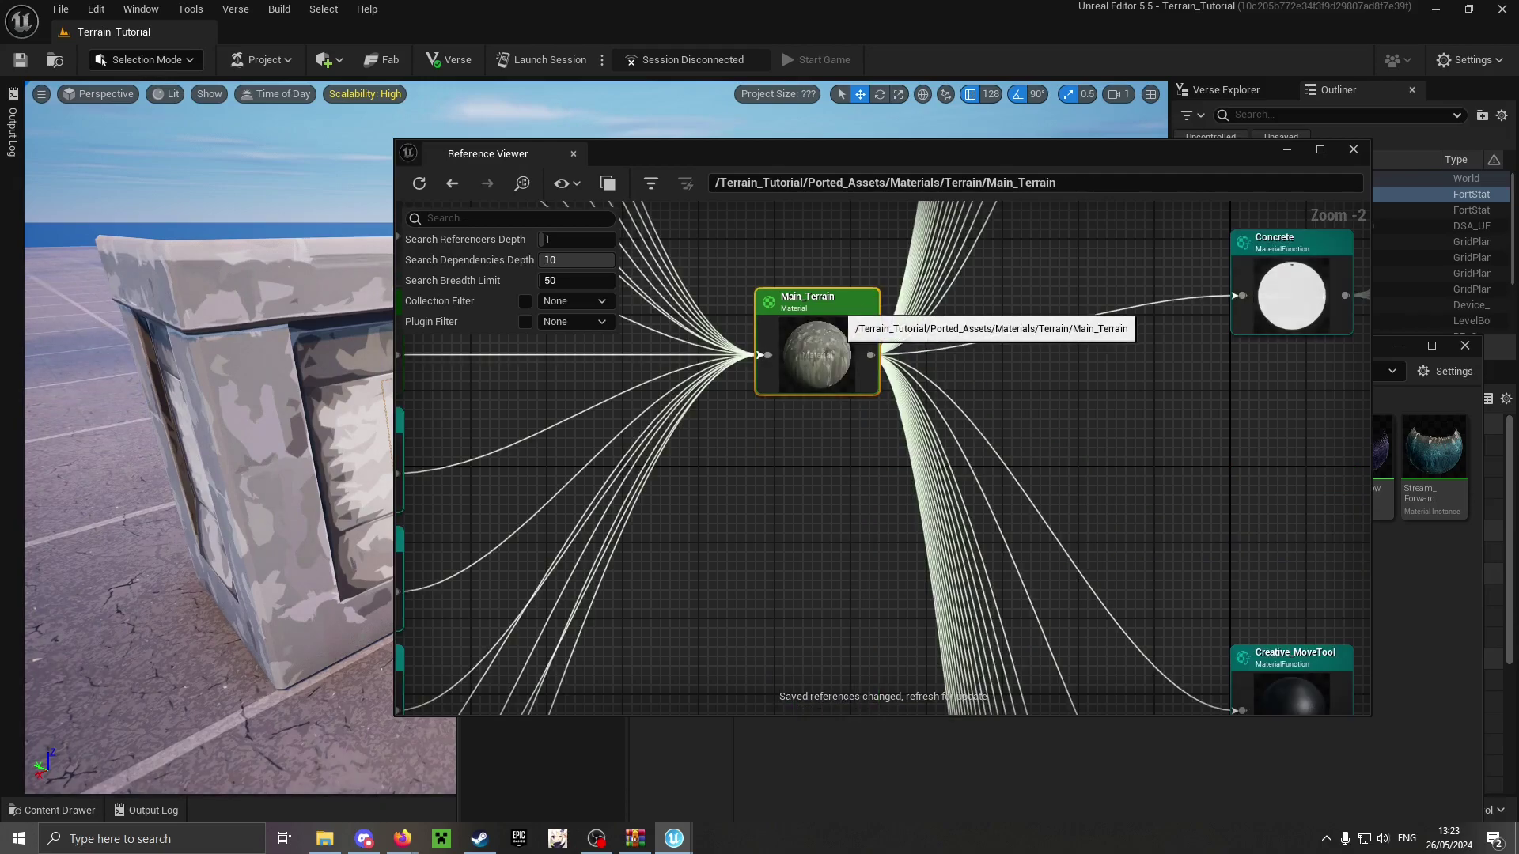
key(alt+Left)
right_click(835, 318)
click(864, 370)
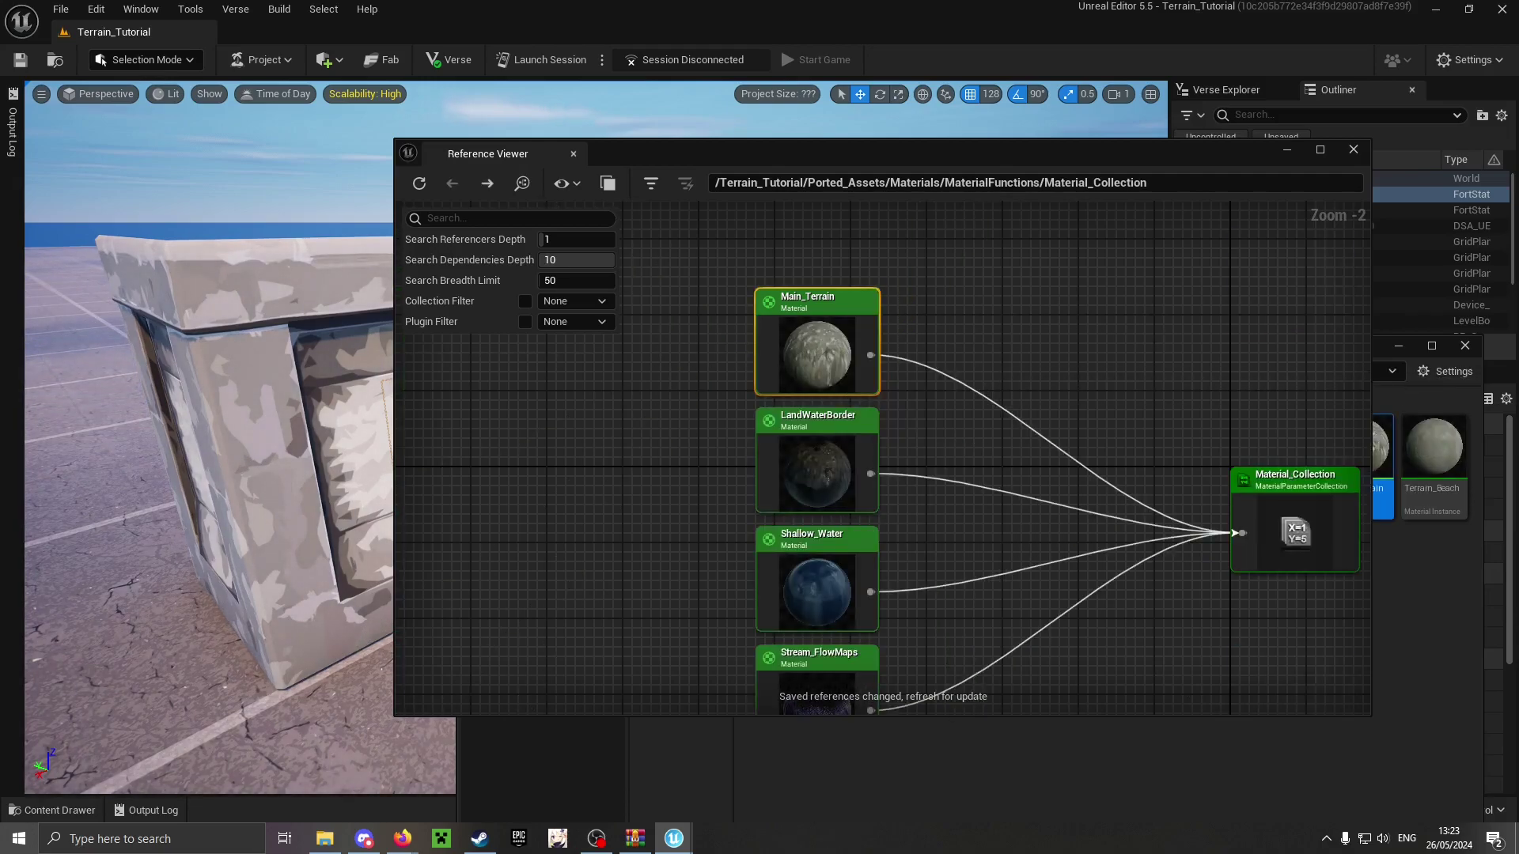
Open the Main_Terrain material and search its graph for "collection".
double_click(1359, 449)
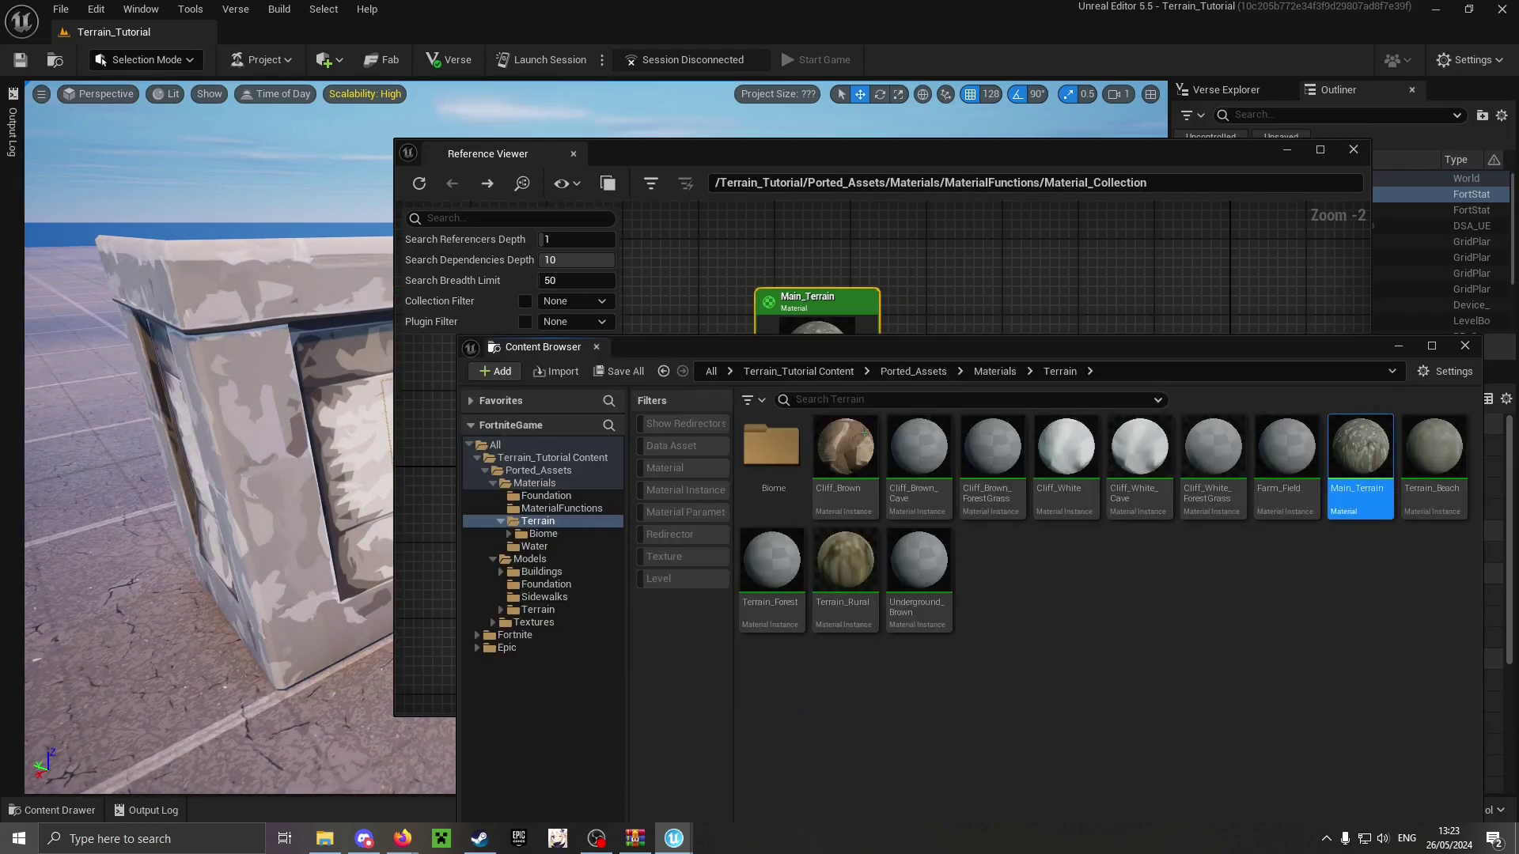
key(ctrl+f)
text(c)
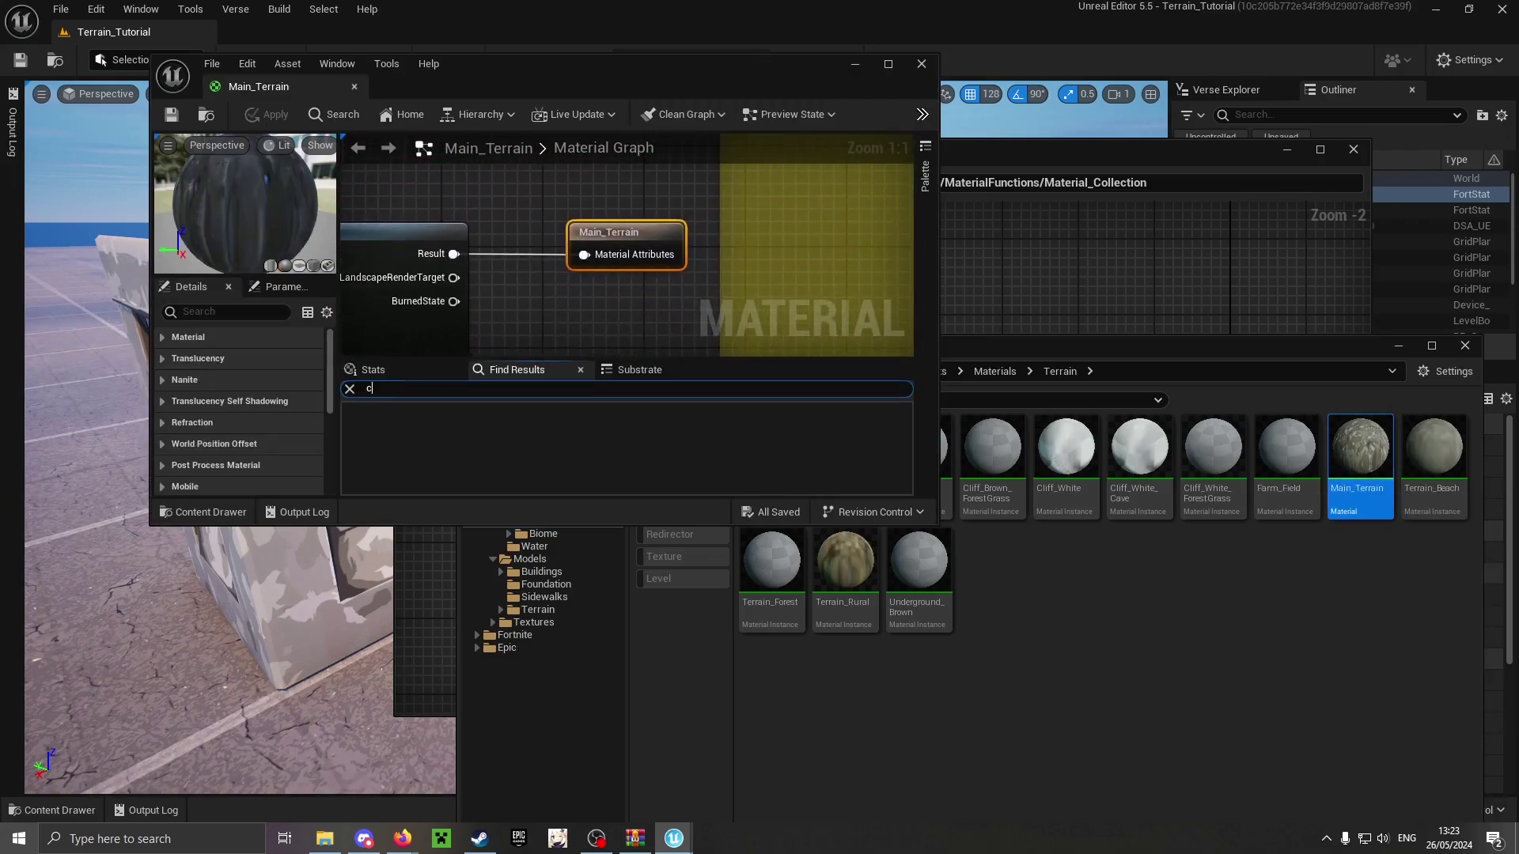
text(ollection)
key(Return)
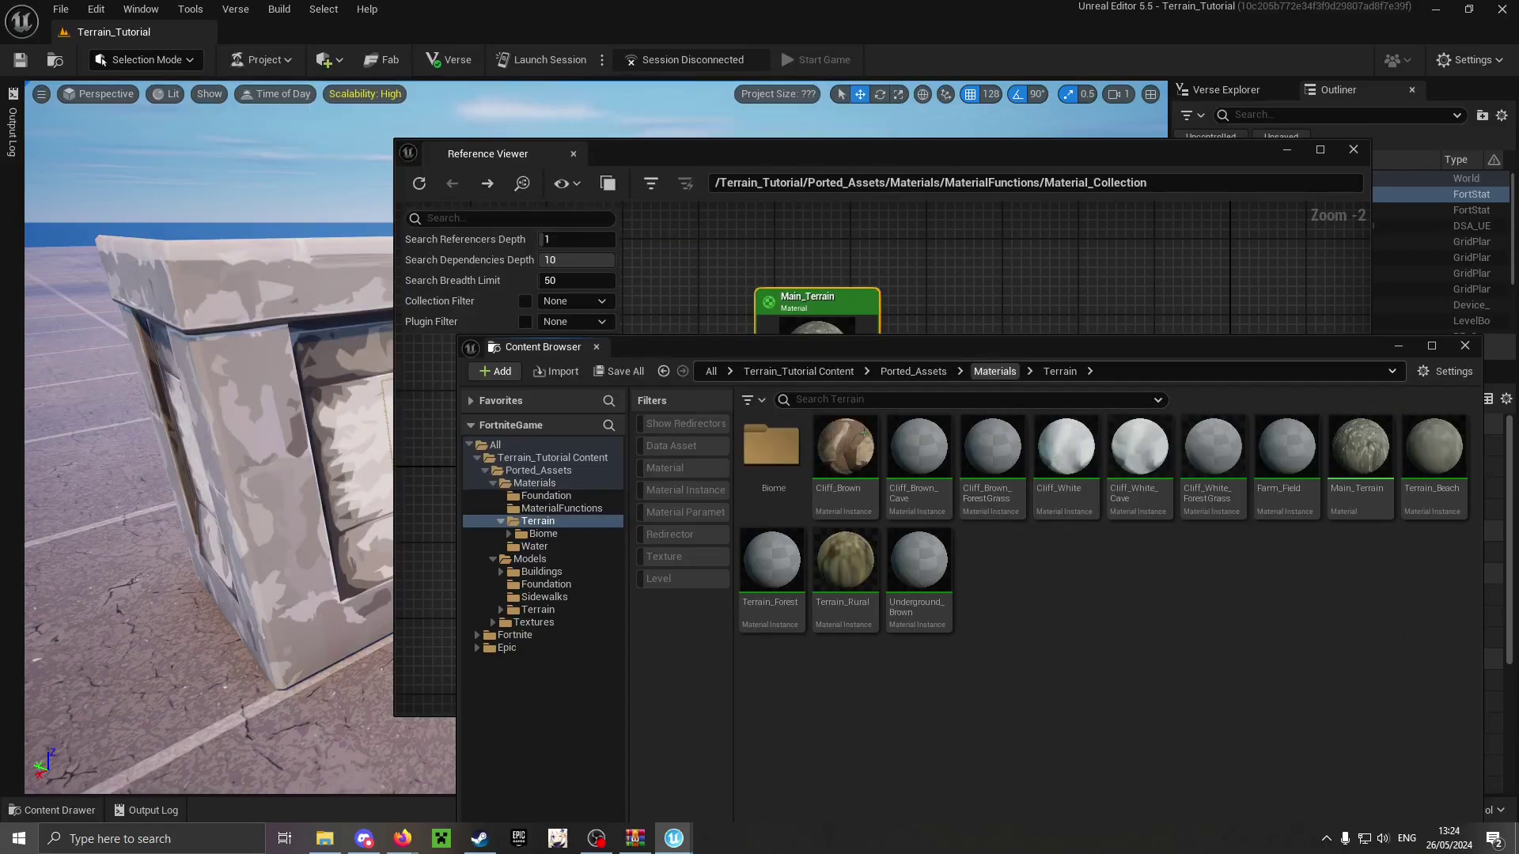
Force delete the original Material_Collection asset from the MaterialFunctions folder without replacing its references.
click(994, 371)
double_click(844, 447)
drag(791, 346, 727, 307)
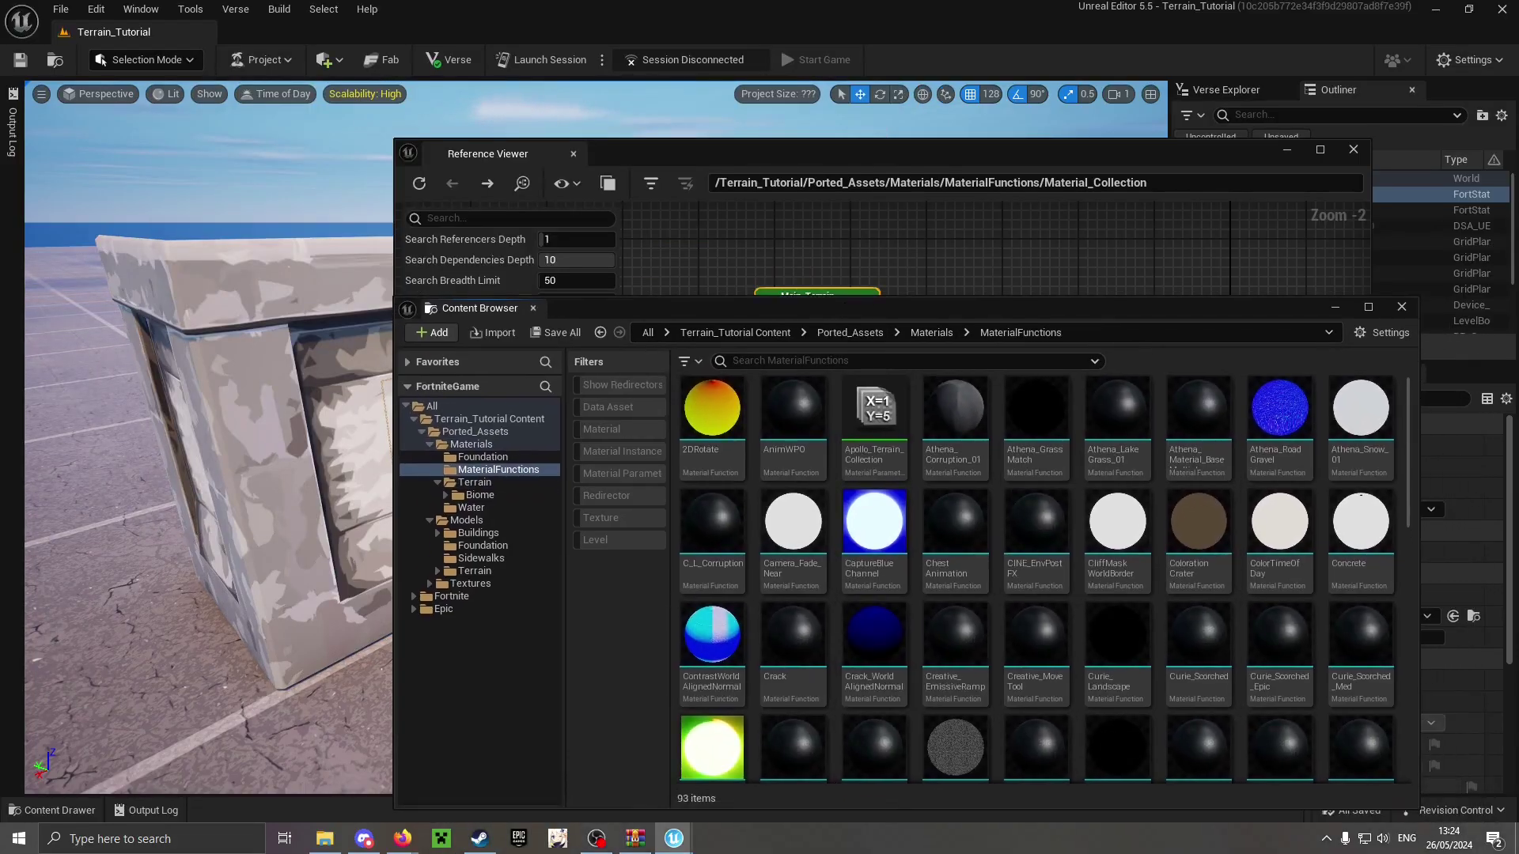
scroll(874, 553, down, 5)
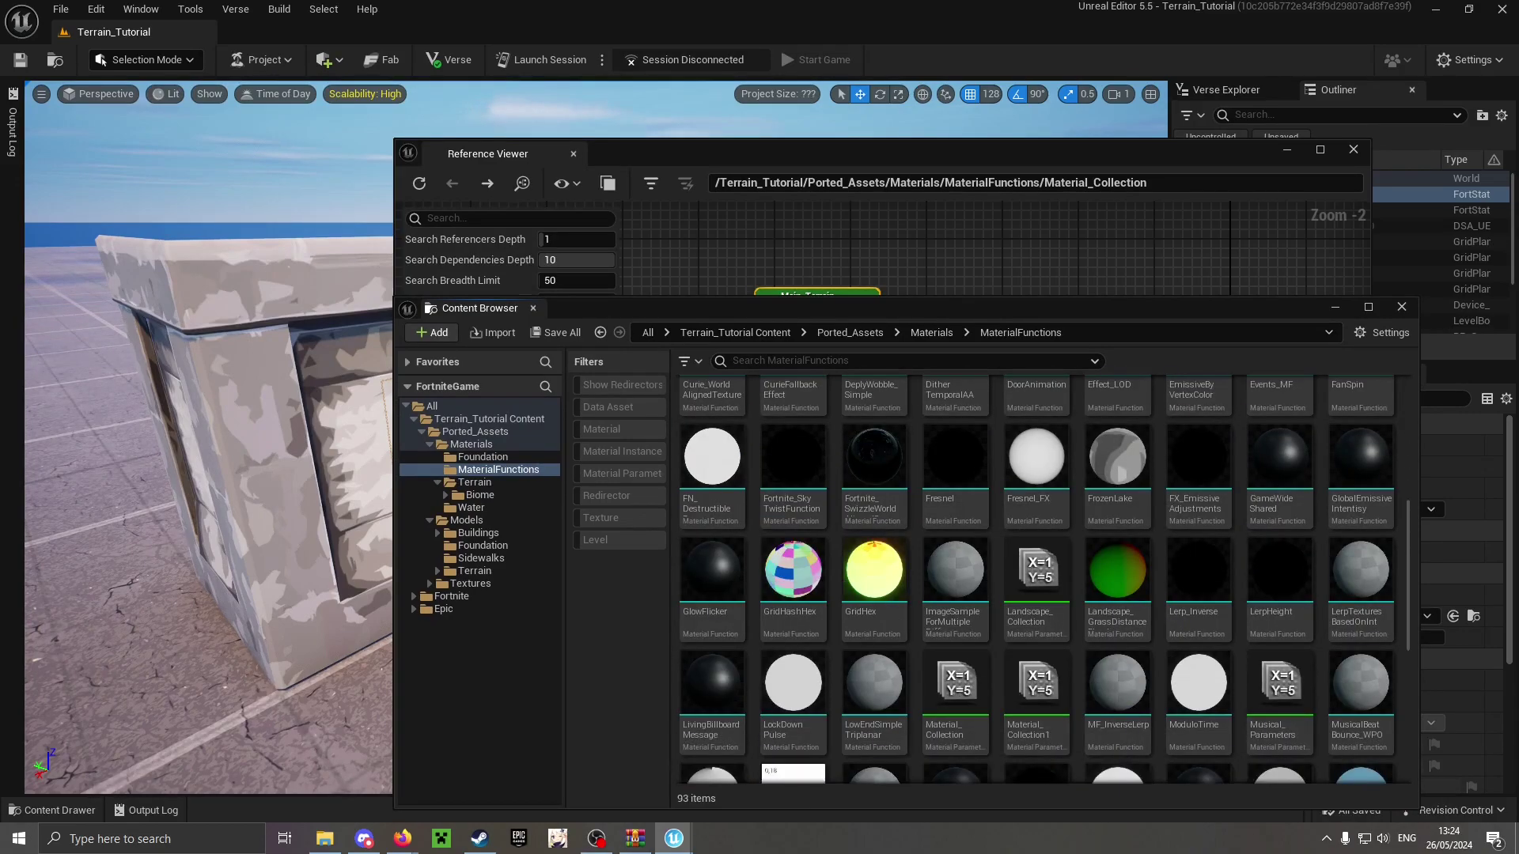
click(954, 577)
key(Delete)
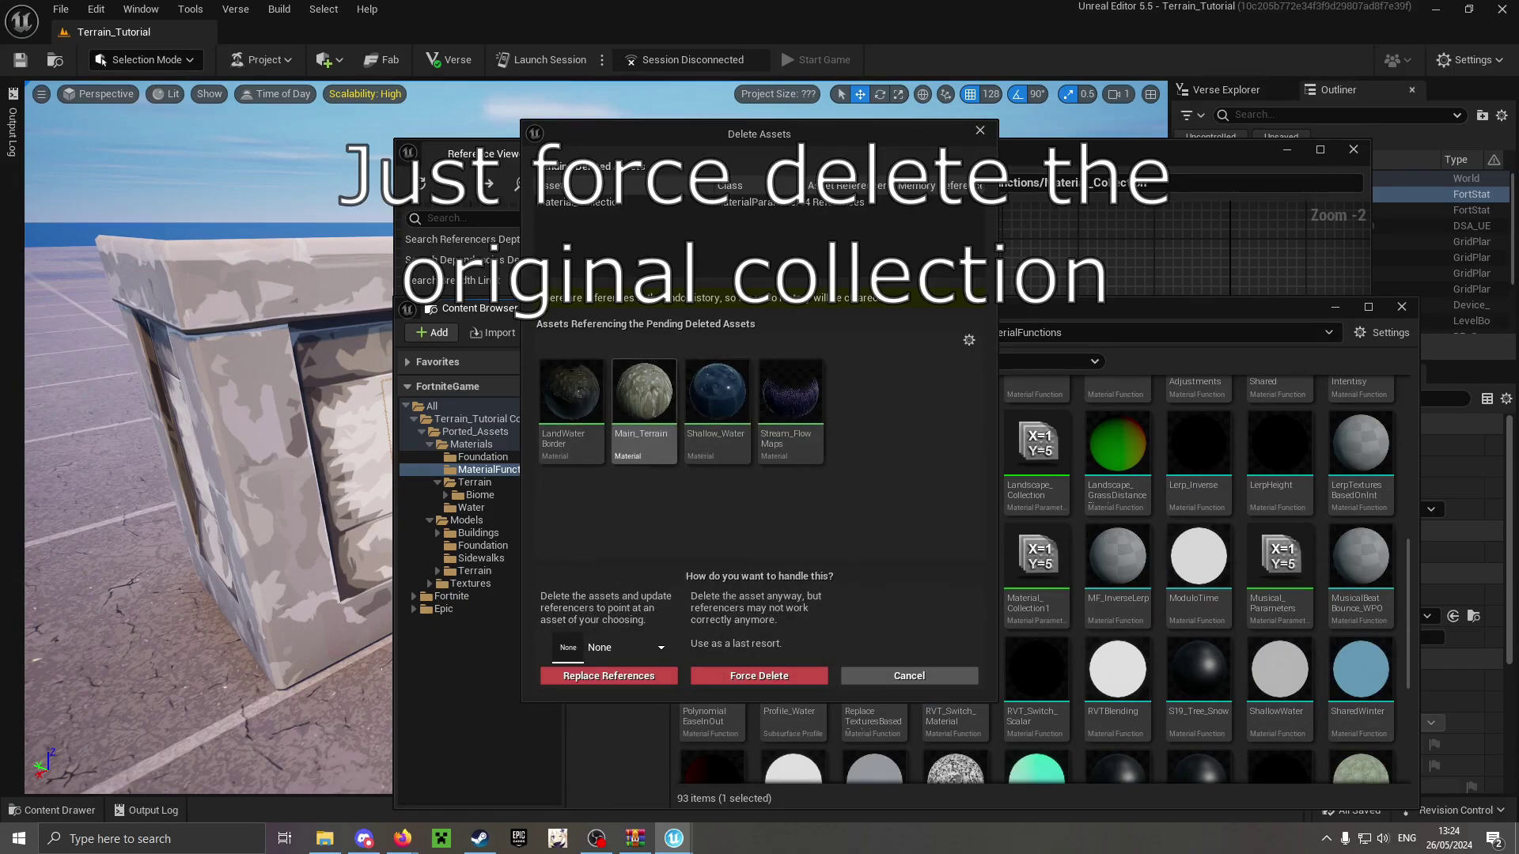
mouse_move(571, 407)
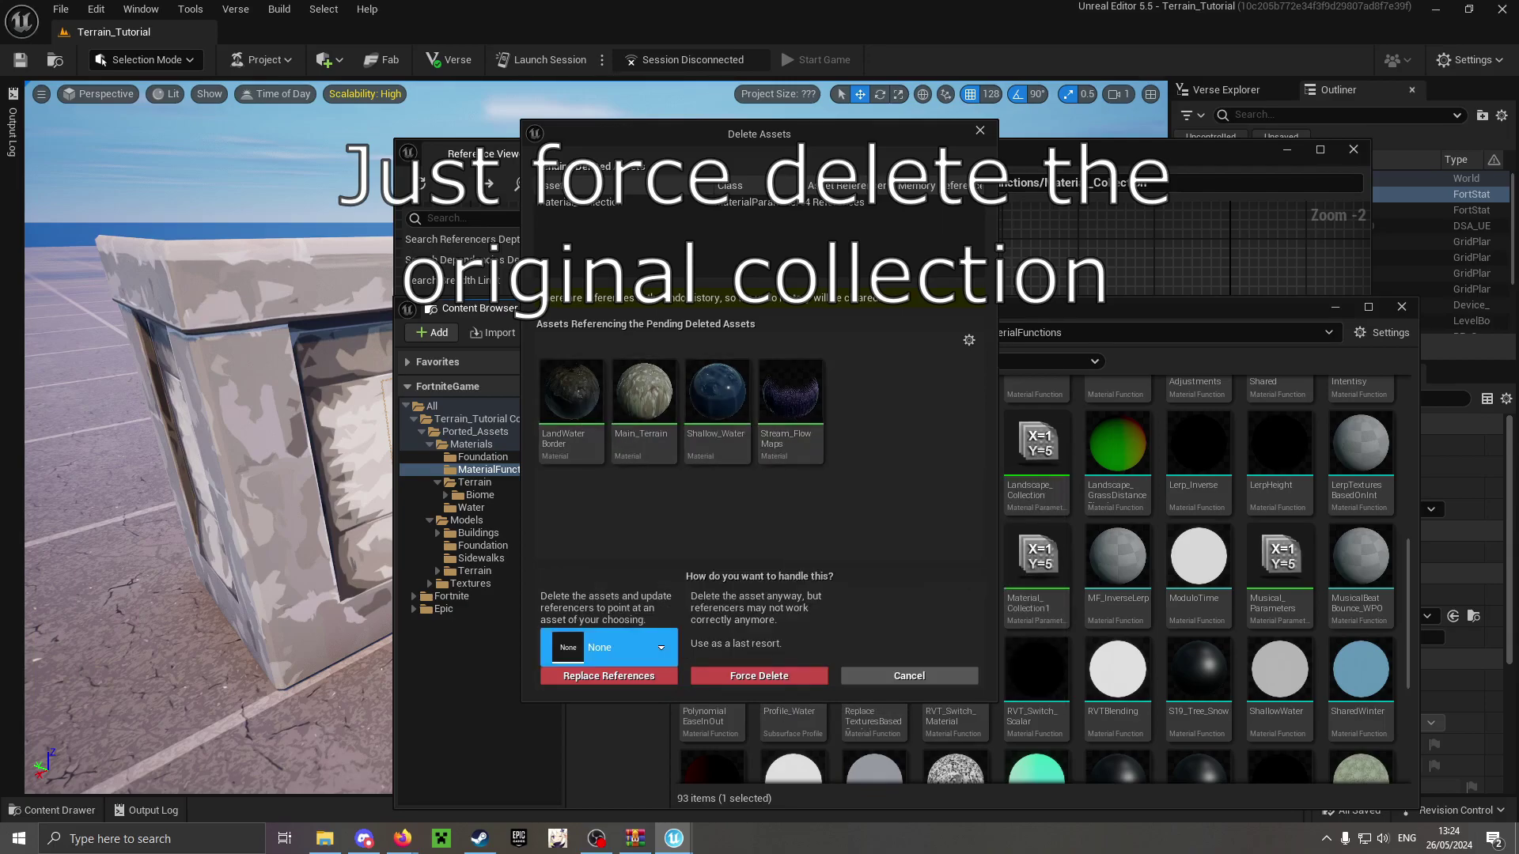
click(759, 675)
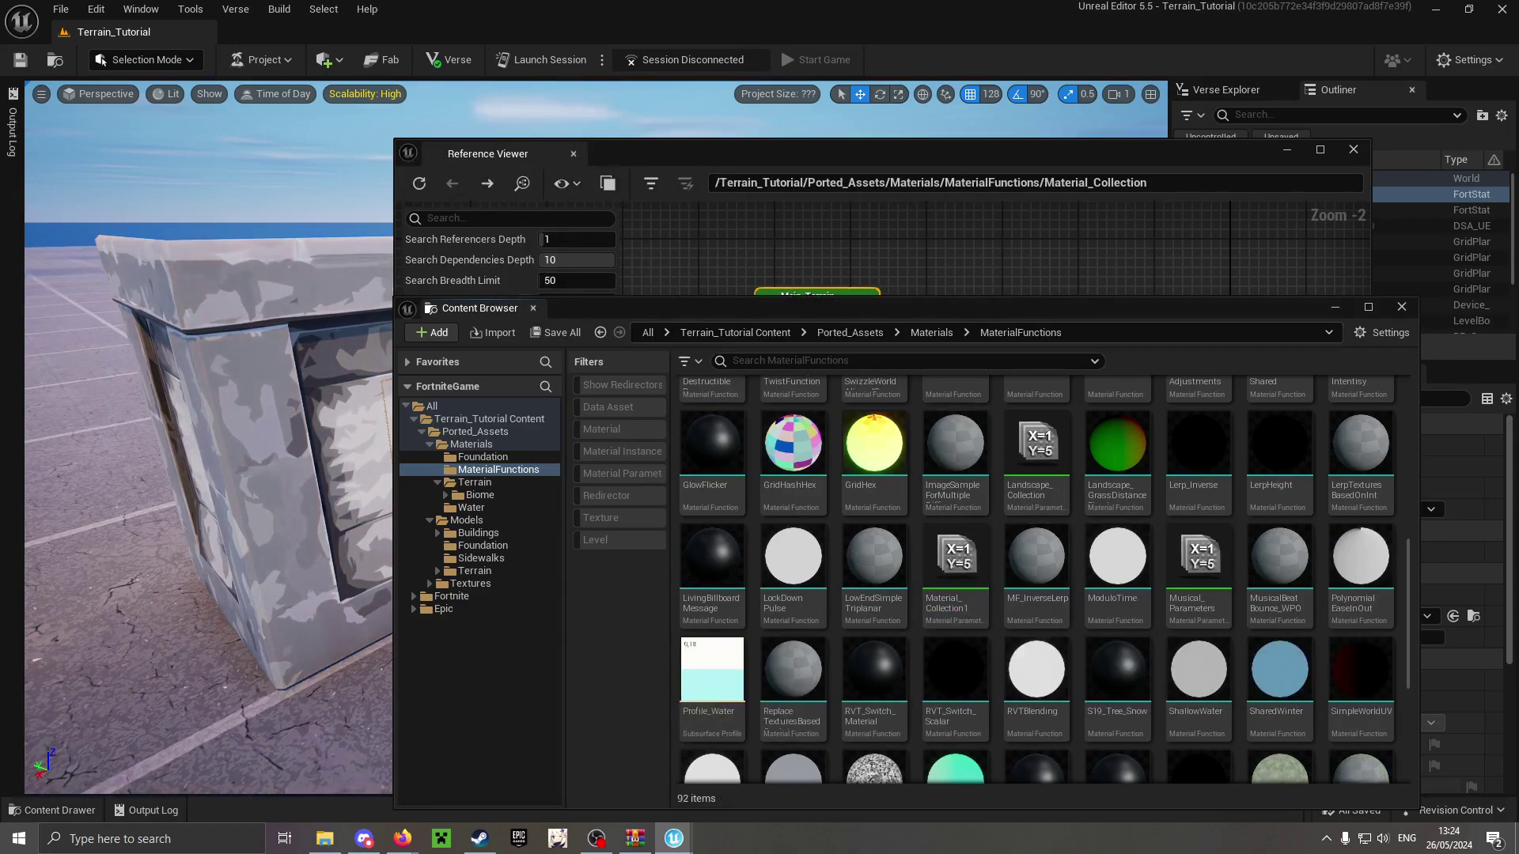
Return to the Reference Viewer and find the Main_Terrain material's asset in its Terrain folder.
click(949, 253)
right_click(810, 305)
click(879, 356)
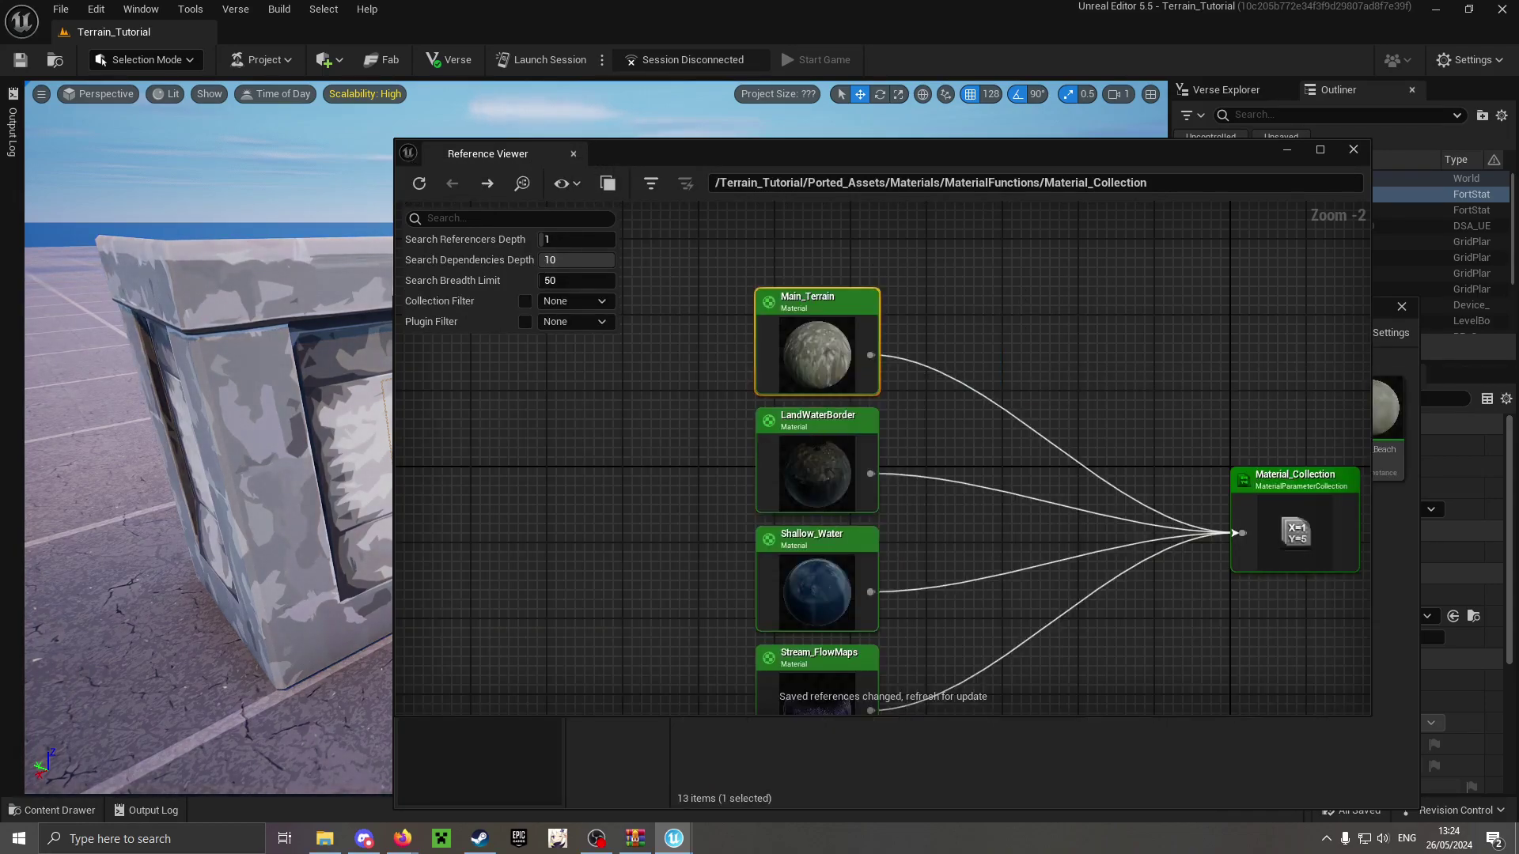
drag(1222, 411, 1157, 437)
drag(926, 427, 940, 459)
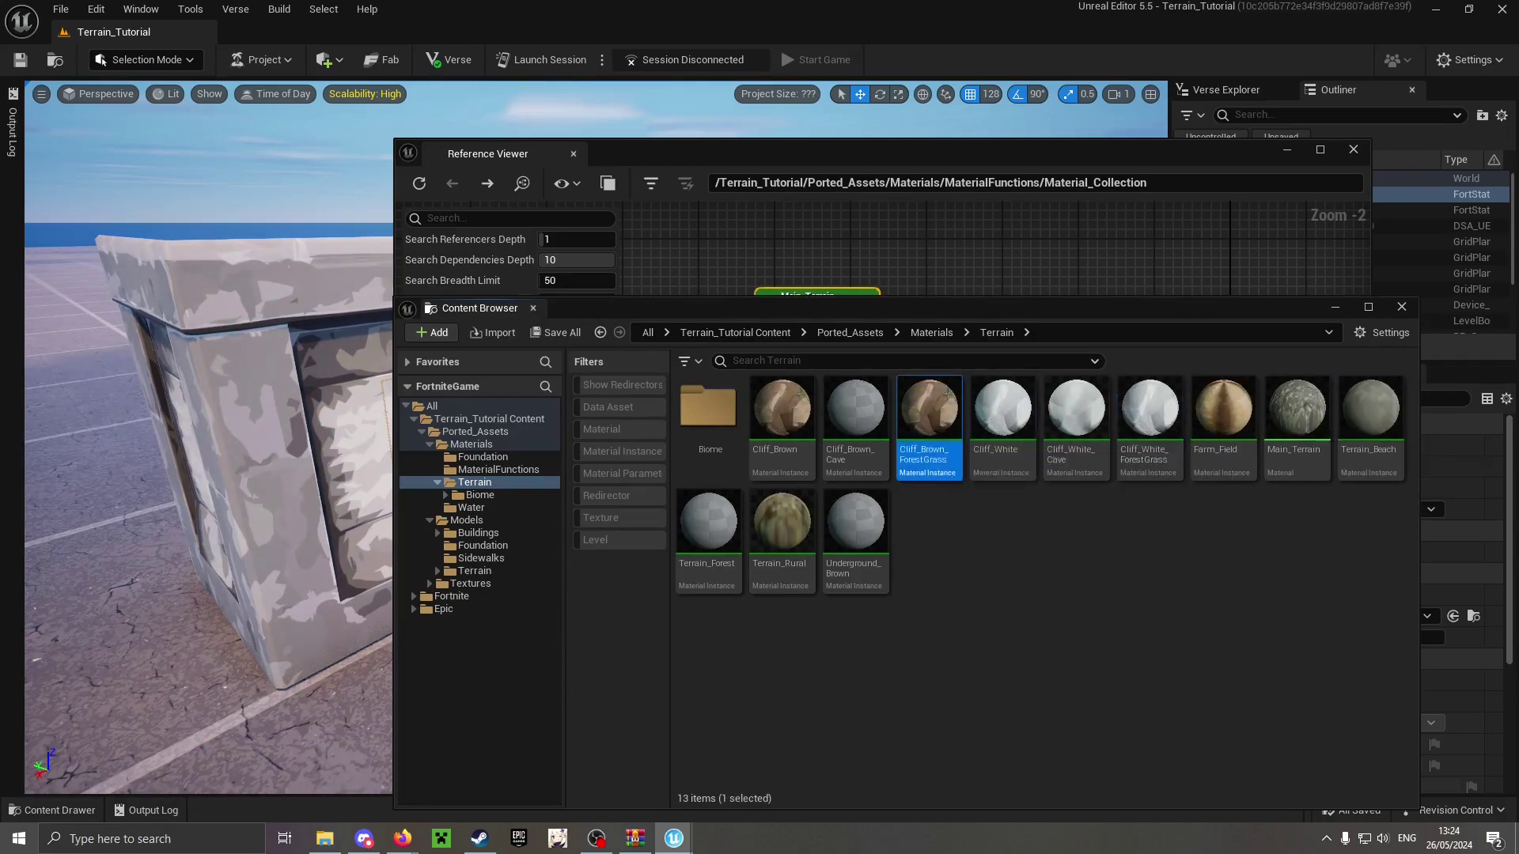
mouse_move(850, 427)
mouse_down()
mouse_move(856, 454)
mouse_move(871, 435)
mouse_up()
key(Escape)
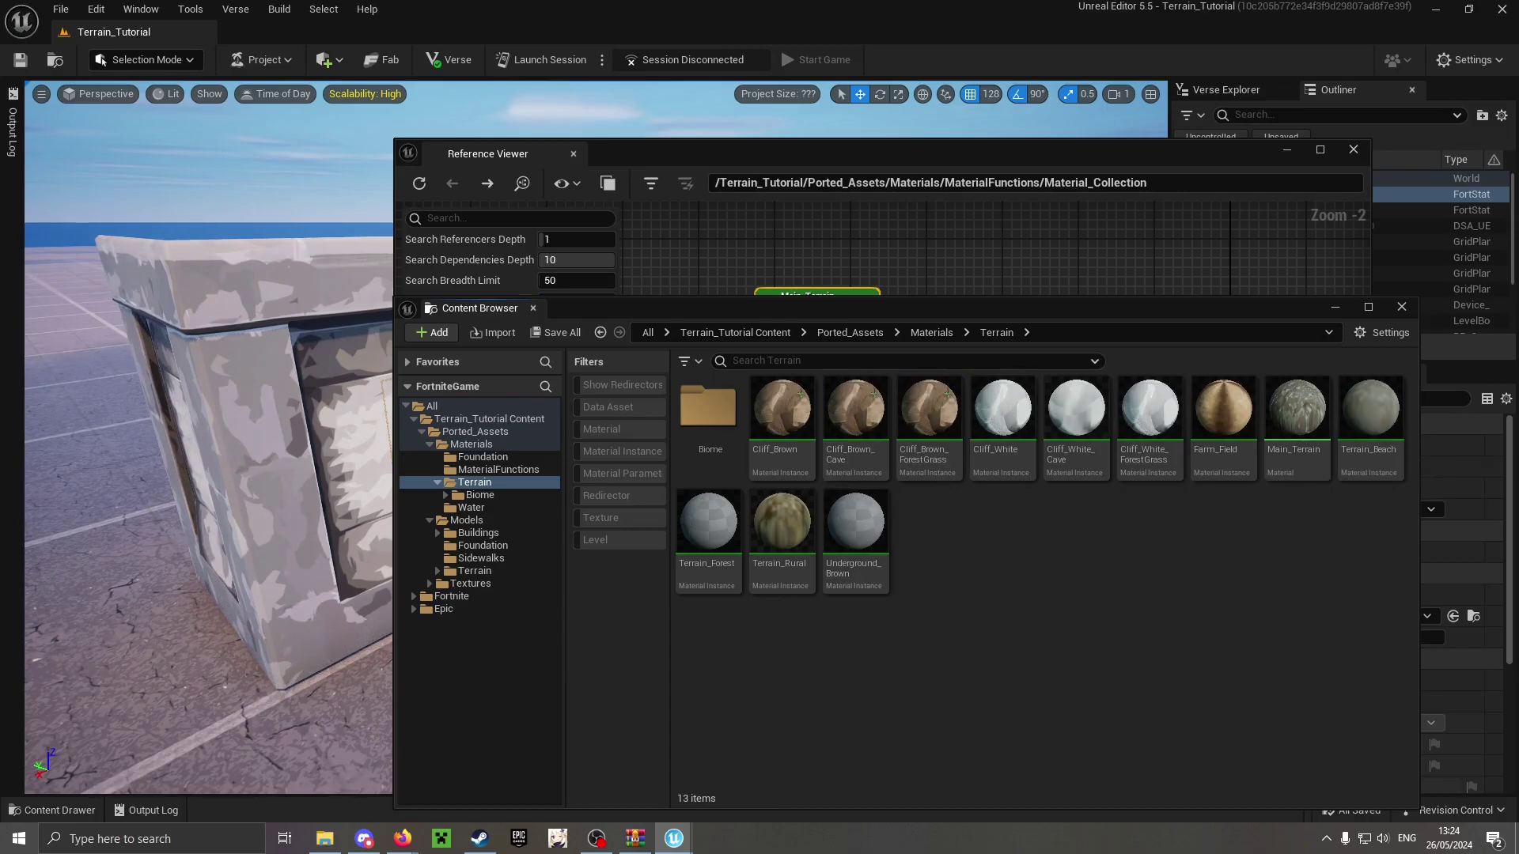
Move the Content Browser and Reference Viewer windows aside to uncover the level viewport.
drag(870, 307, 1068, 368)
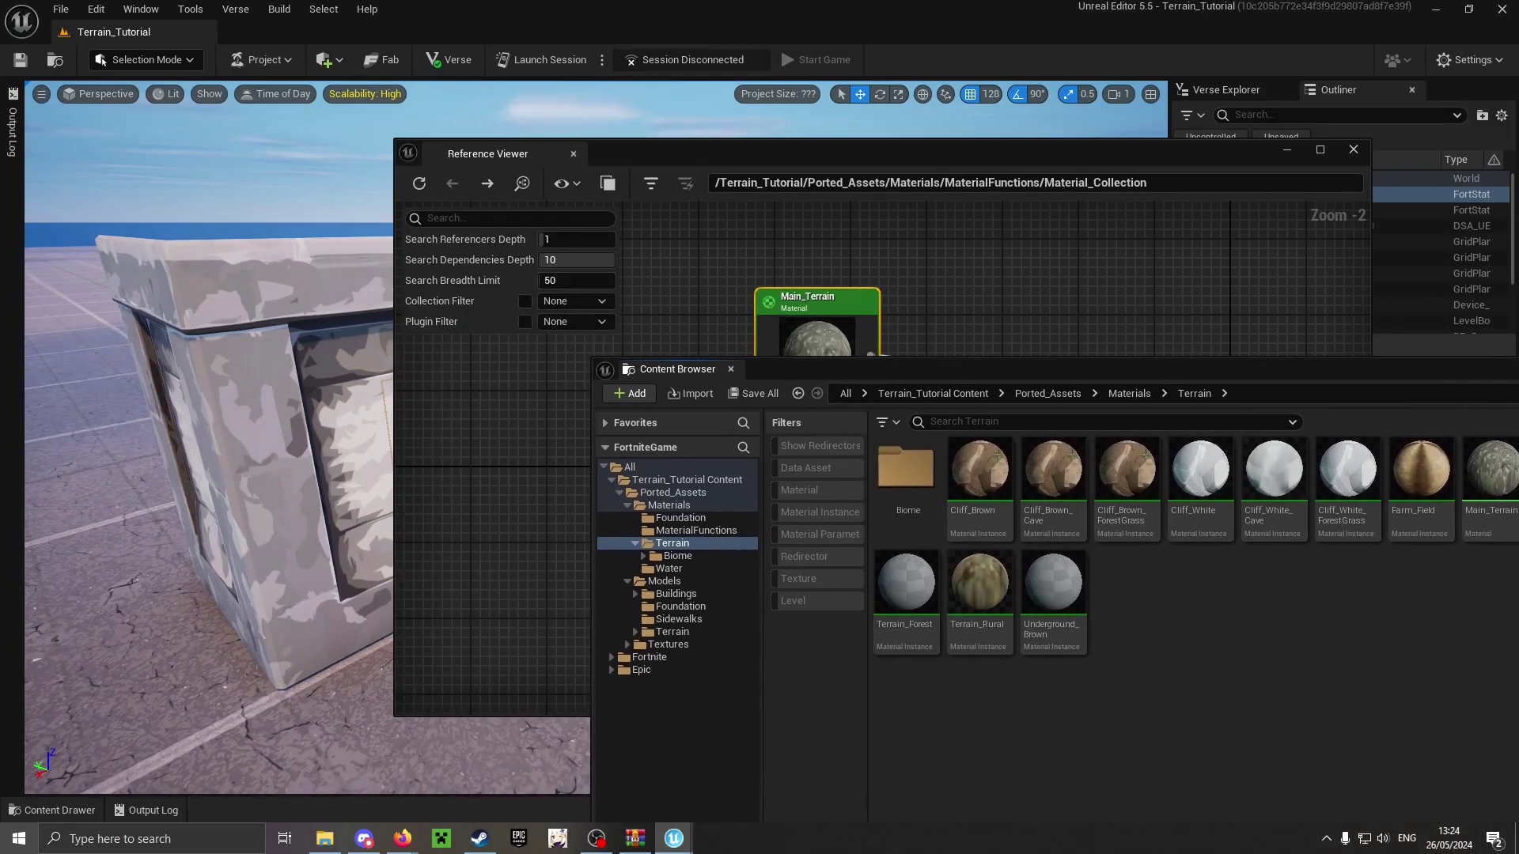
drag(949, 152, 1518, 158)
drag(1156, 368, 1518, 394)
Examine the Corner Inner and Corner Outer wall pieces in the level from the front and from above.
right_drag(744, 269, 1503, 269)
key(s)
key(w)
key(a)
key(a)
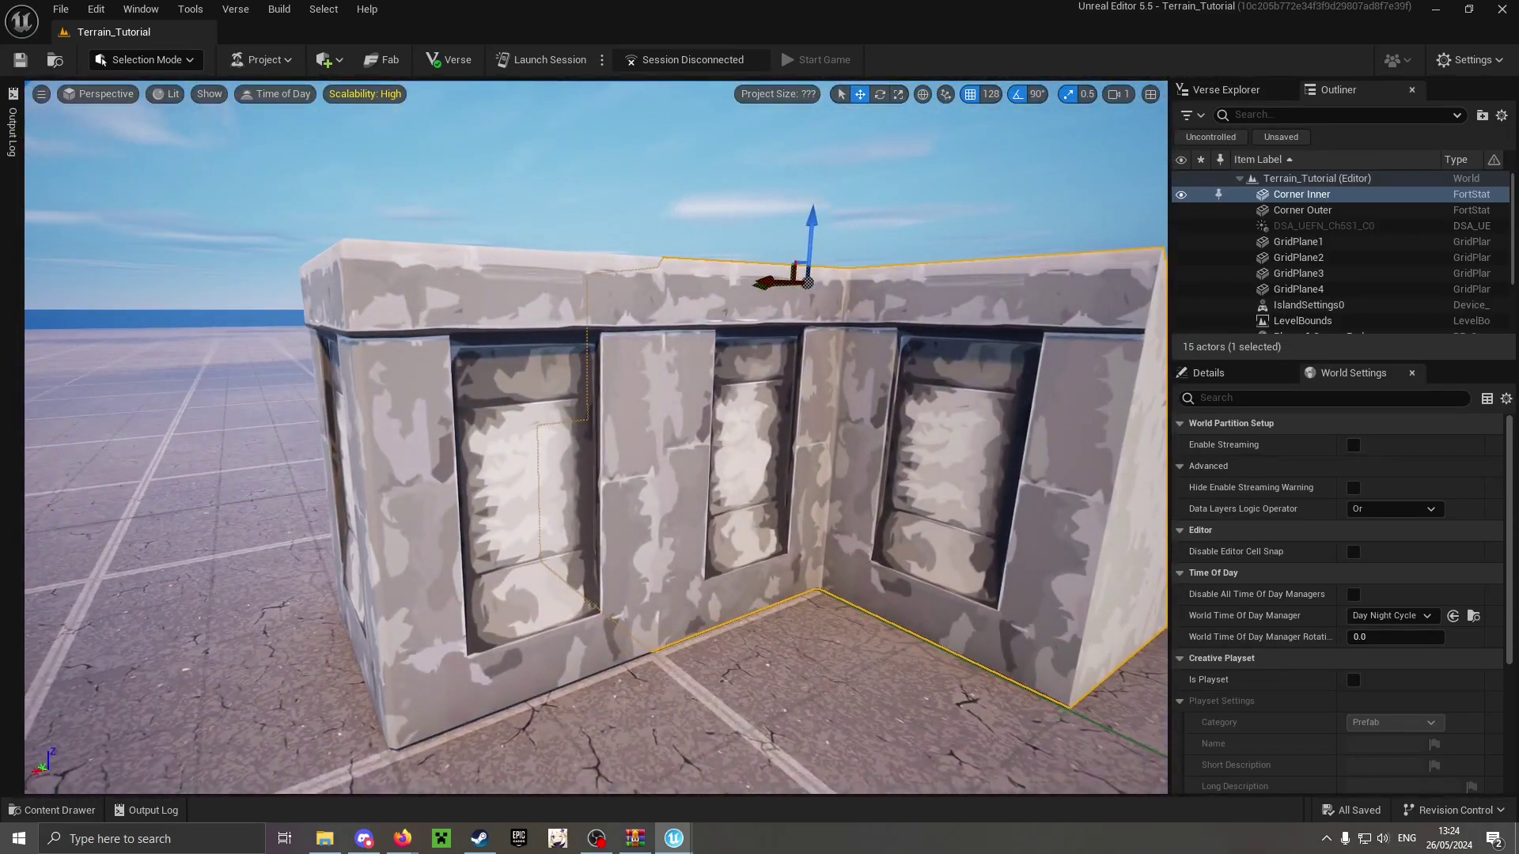
right_drag(743, 427, 783, 482)
key(e)
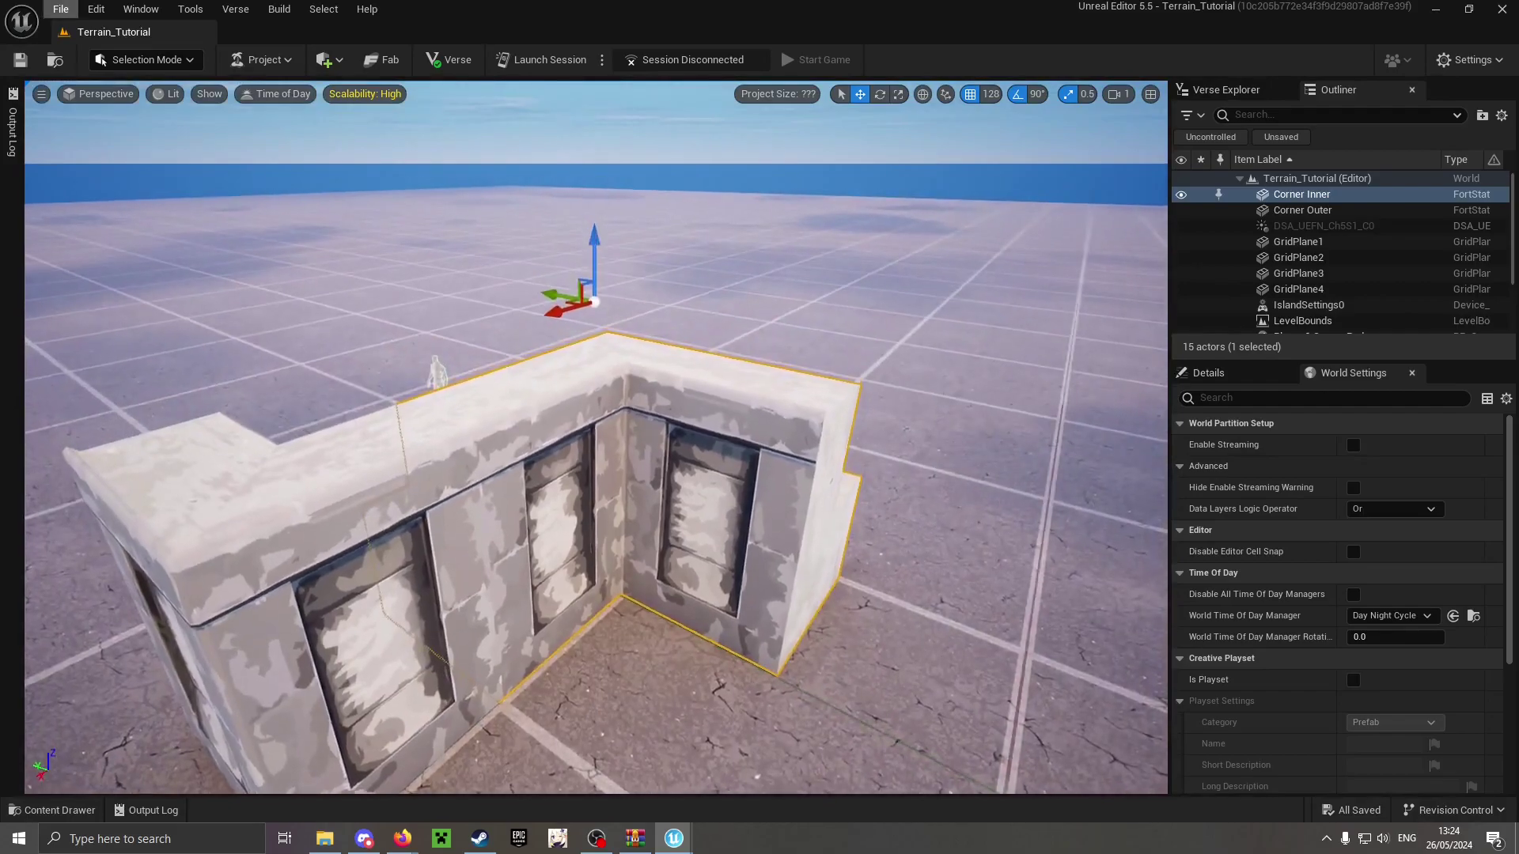
click(61, 8)
click(103, 207)
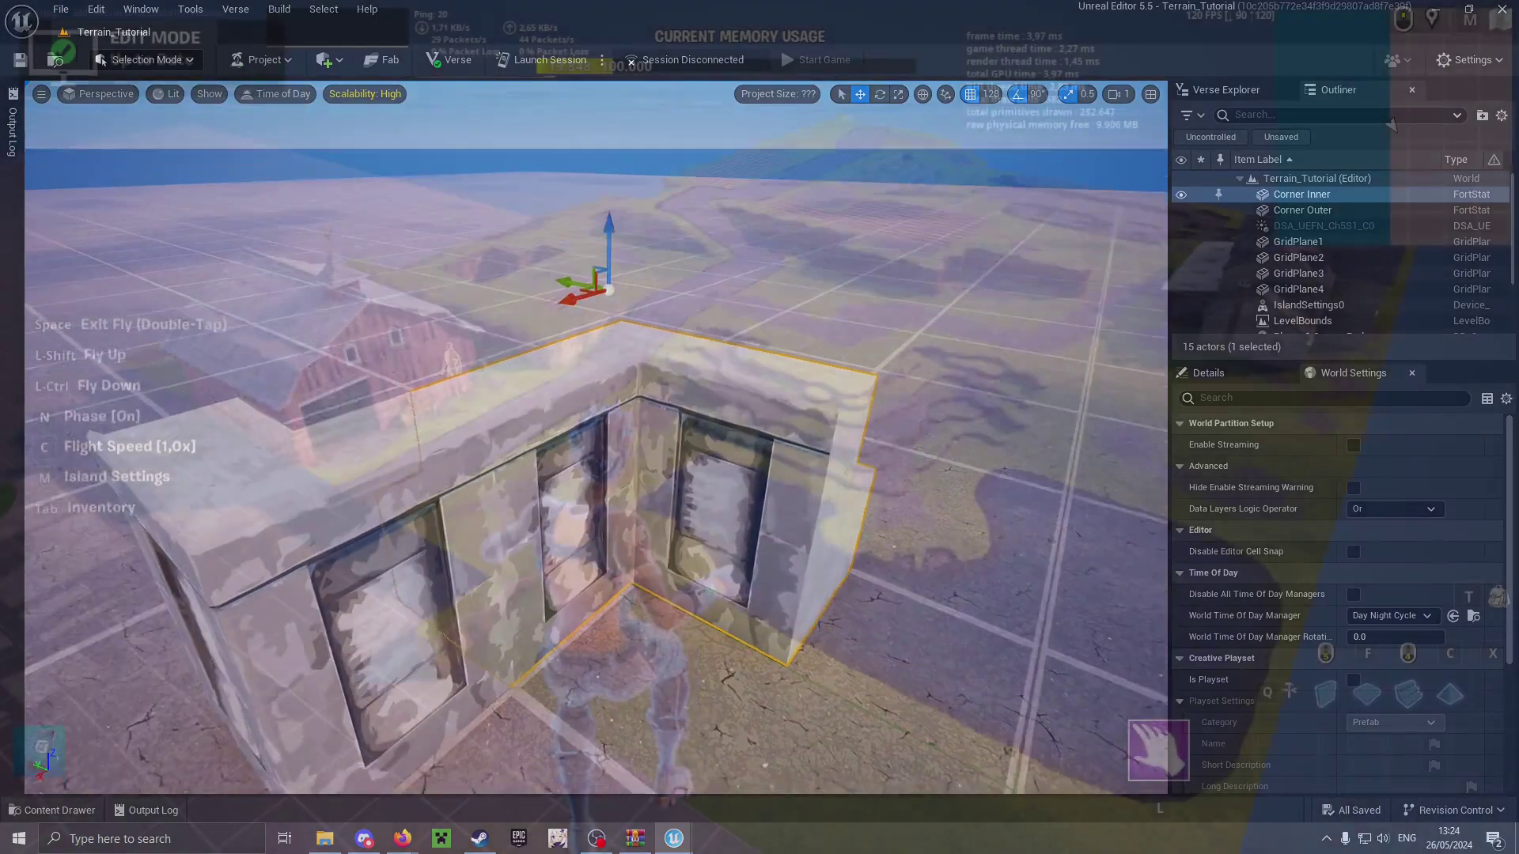